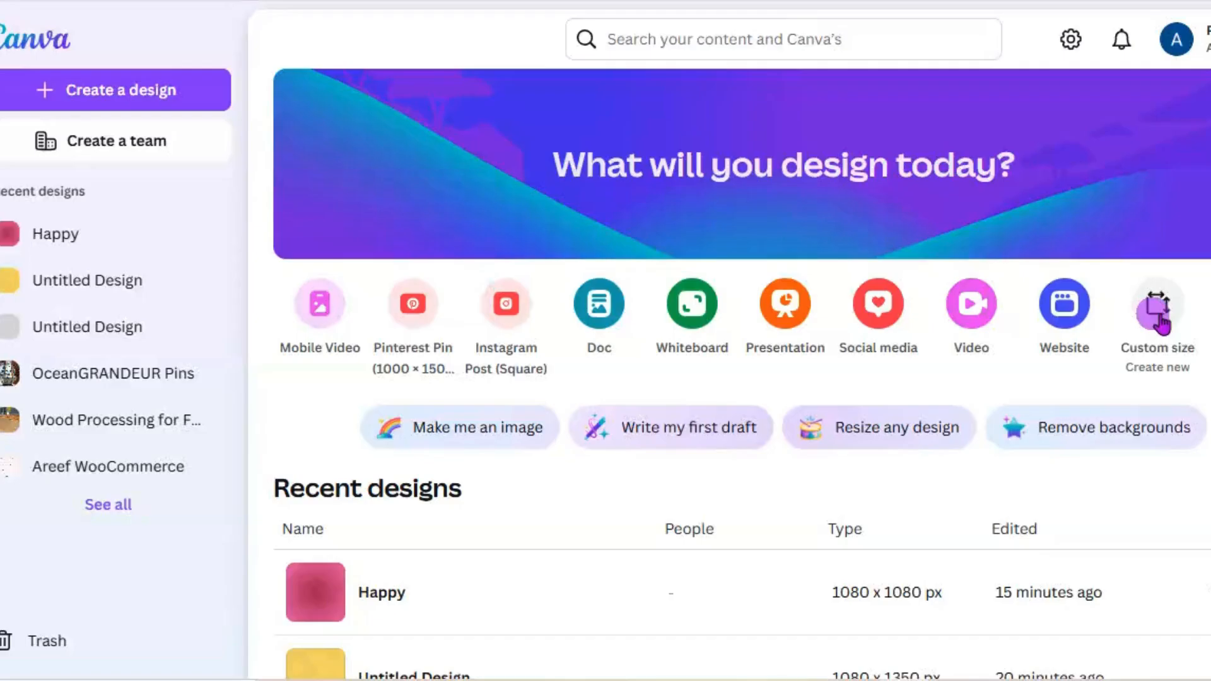
- Create a new custom-size design of 1080 × 1080 px
click(1159, 315)
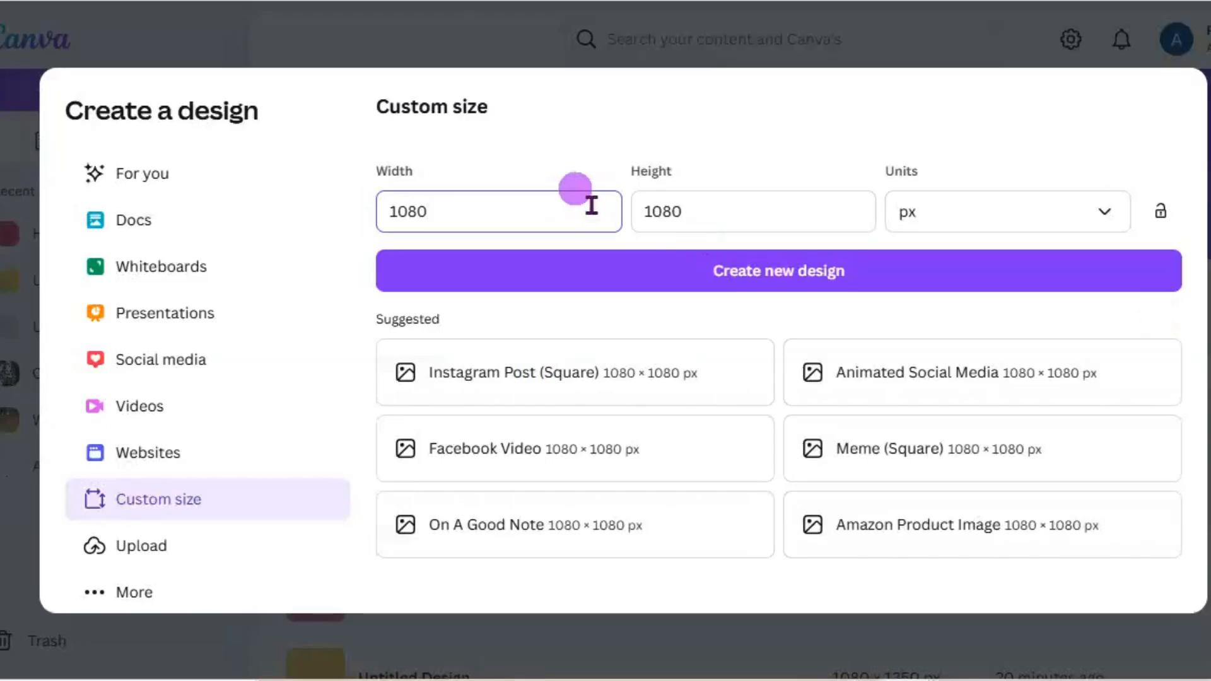
click(763, 283)
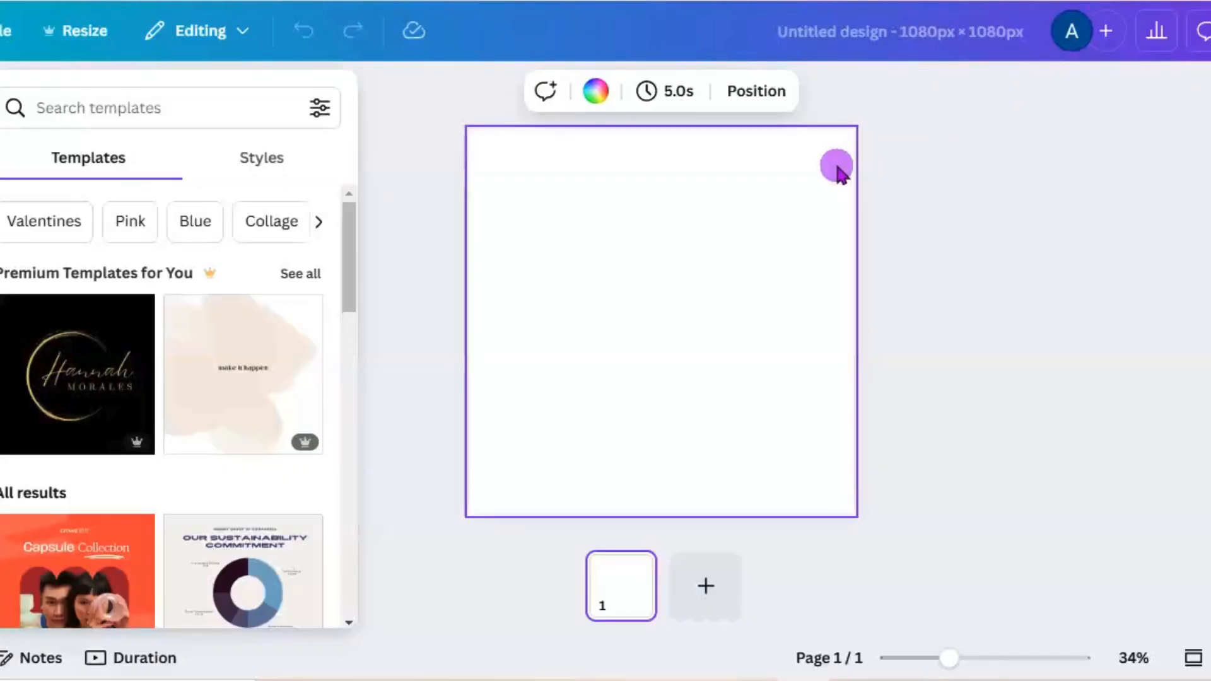
- Fill the page background with a radial gradient running from light pink #FBE6EF at the center to deep pink at the edges
click(592, 96)
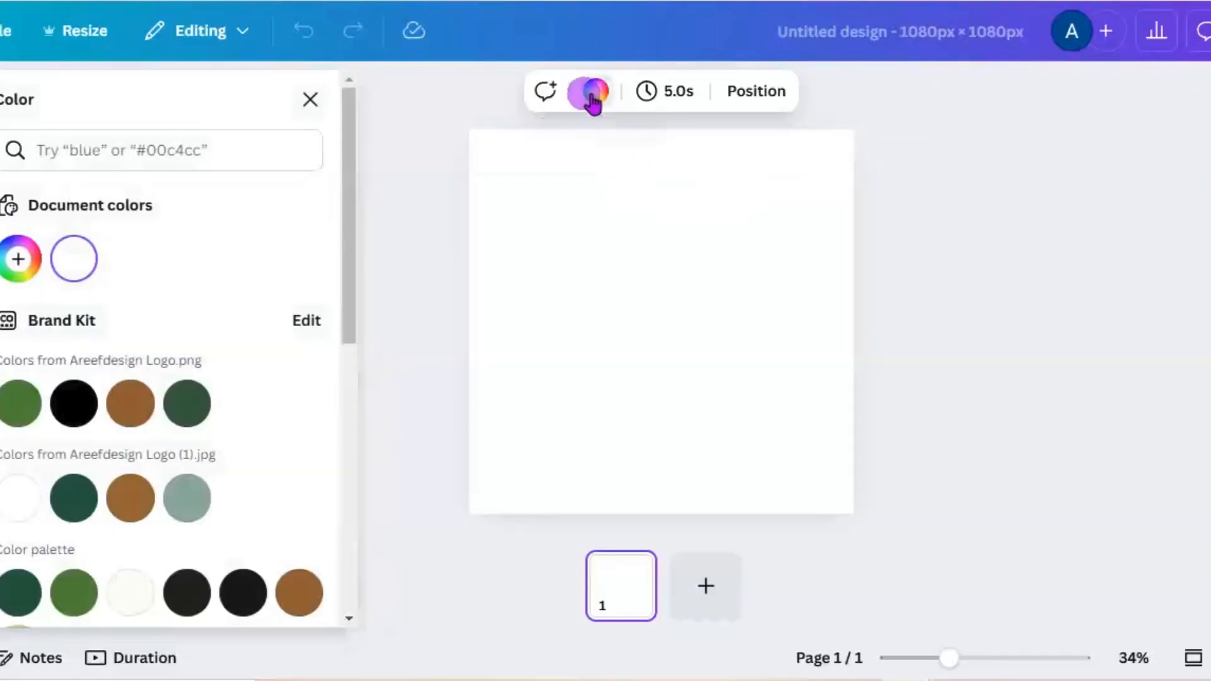
click(17, 262)
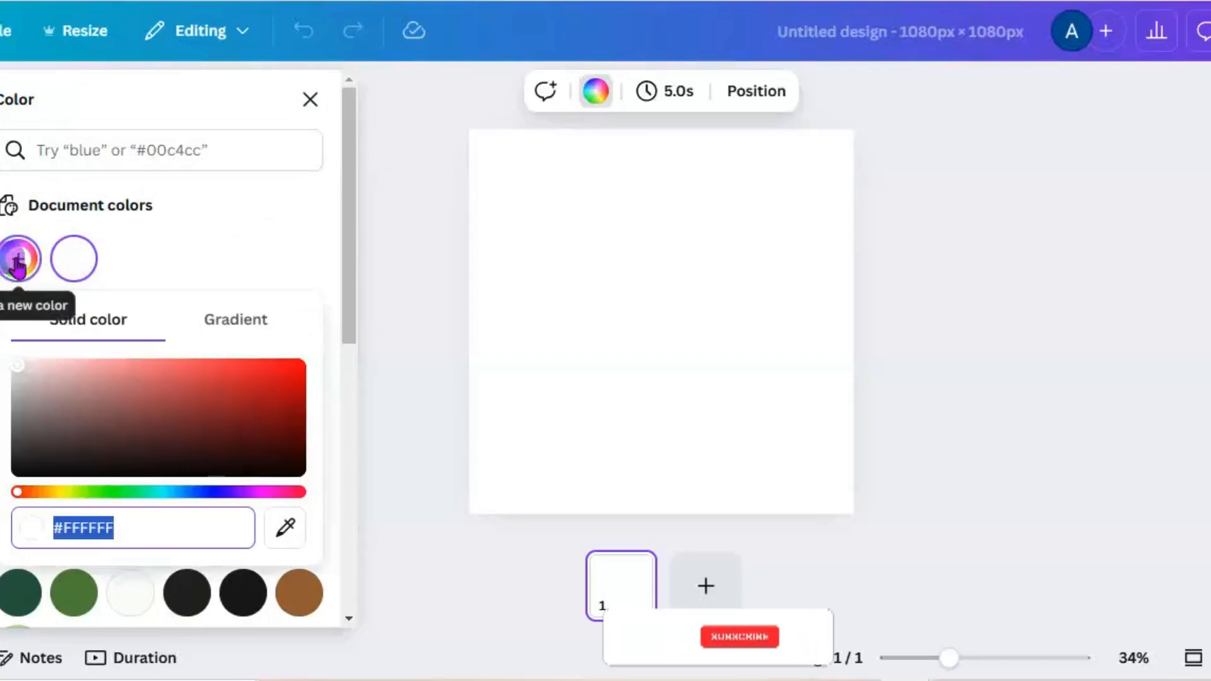
click(234, 331)
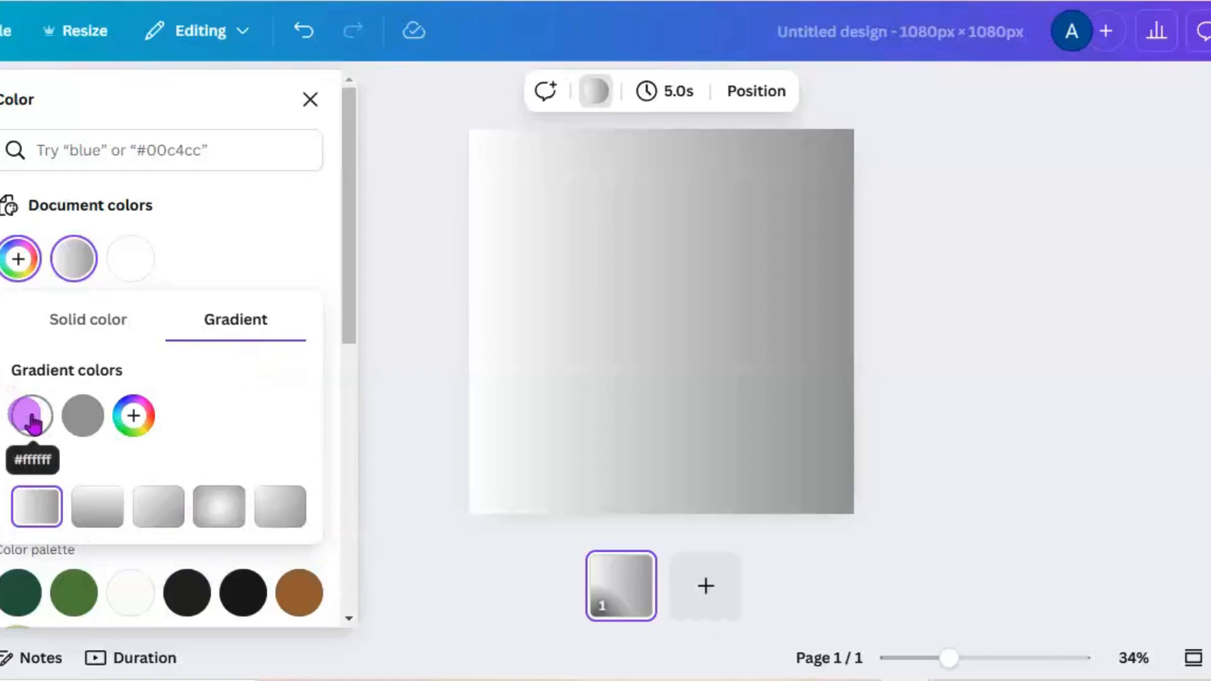
click(80, 416)
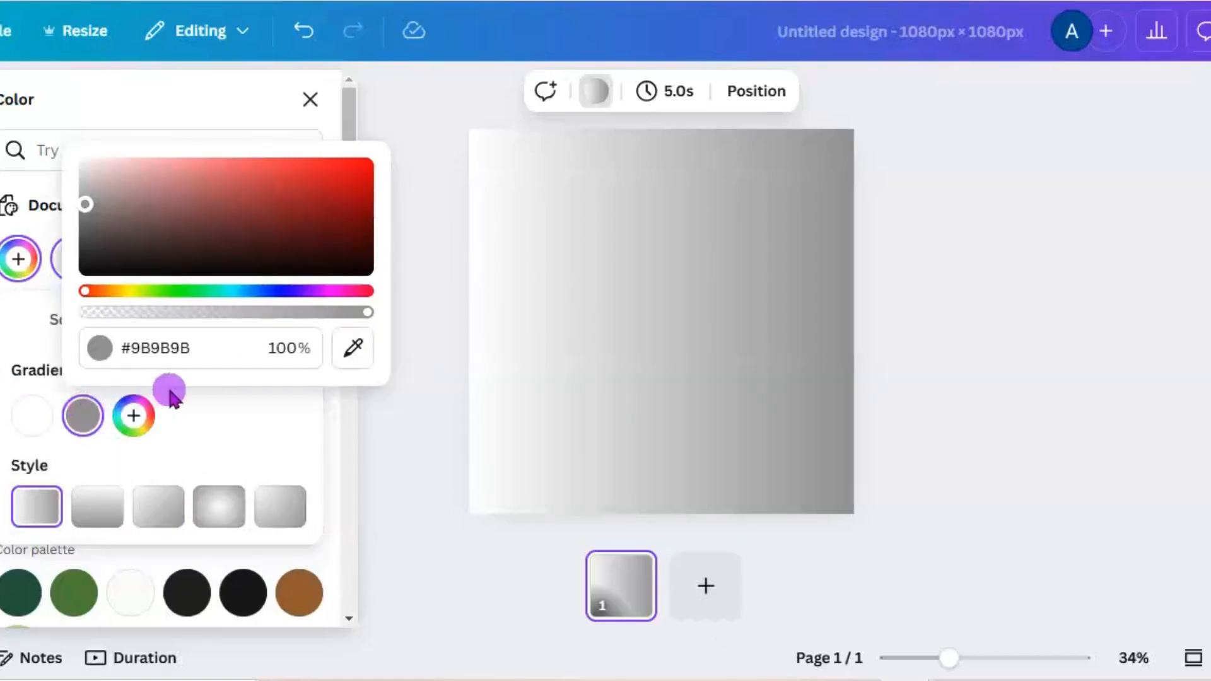
click(195, 348)
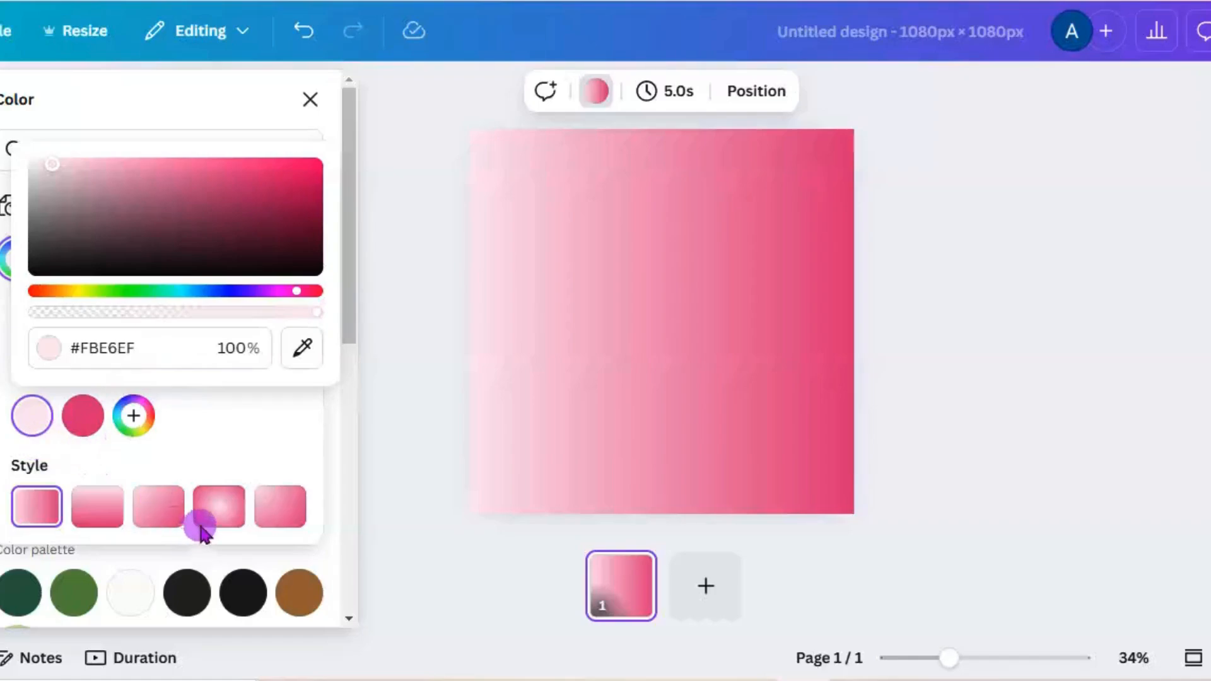
click(213, 512)
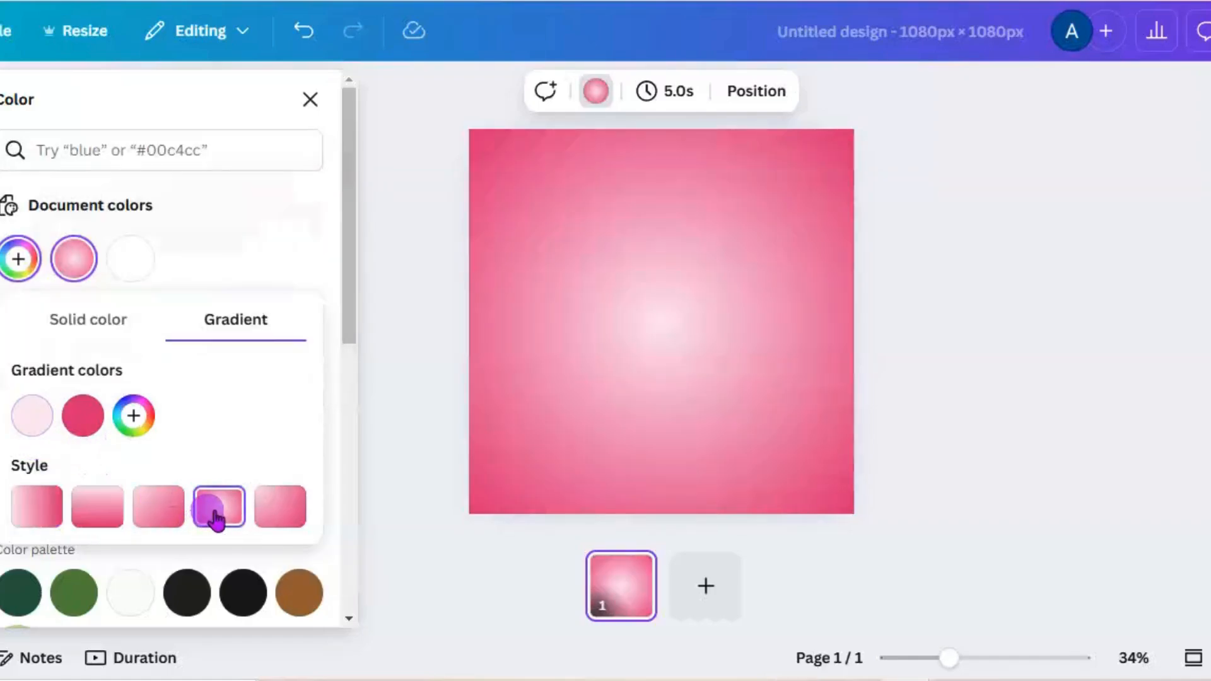
click(616, 297)
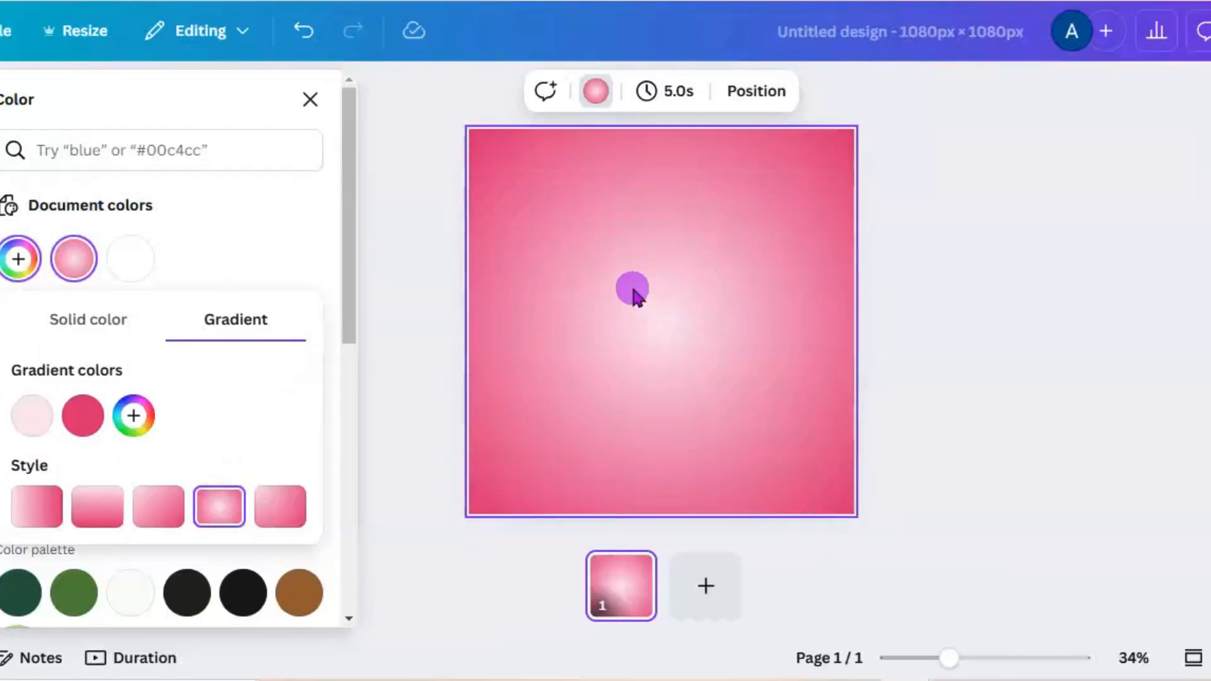
- Add the recommended stock photo of white lace hearts on a pink background to the page
click(2, 186)
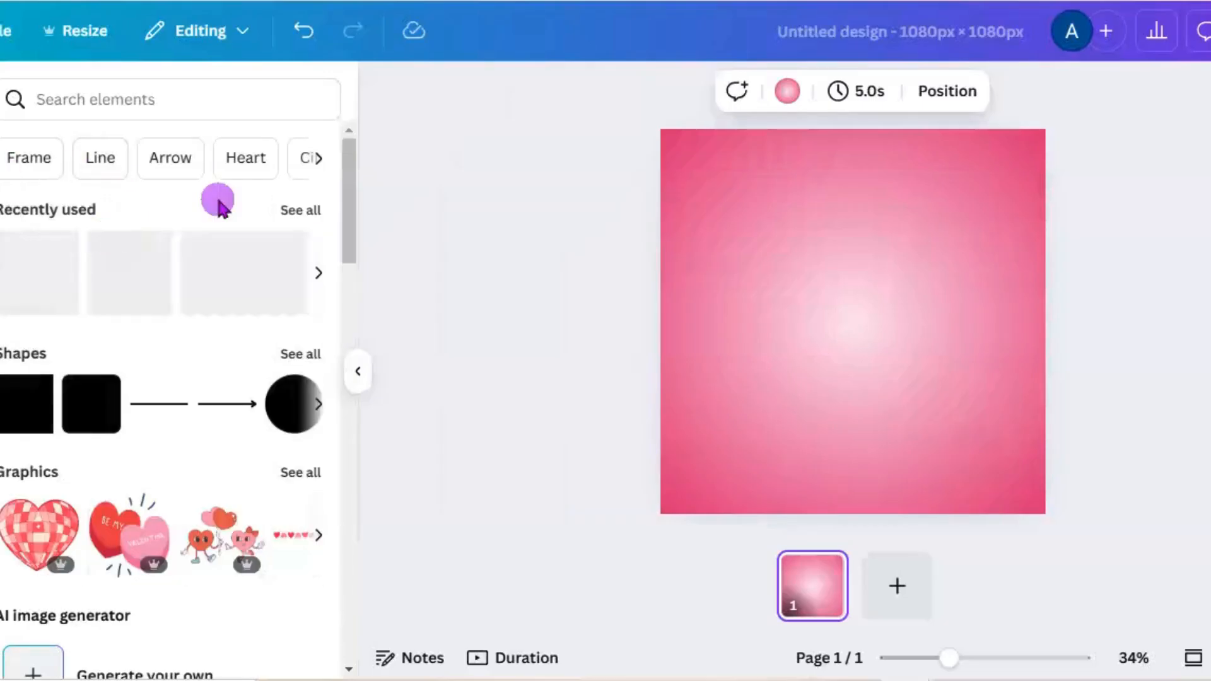
drag(354, 211, 343, 398)
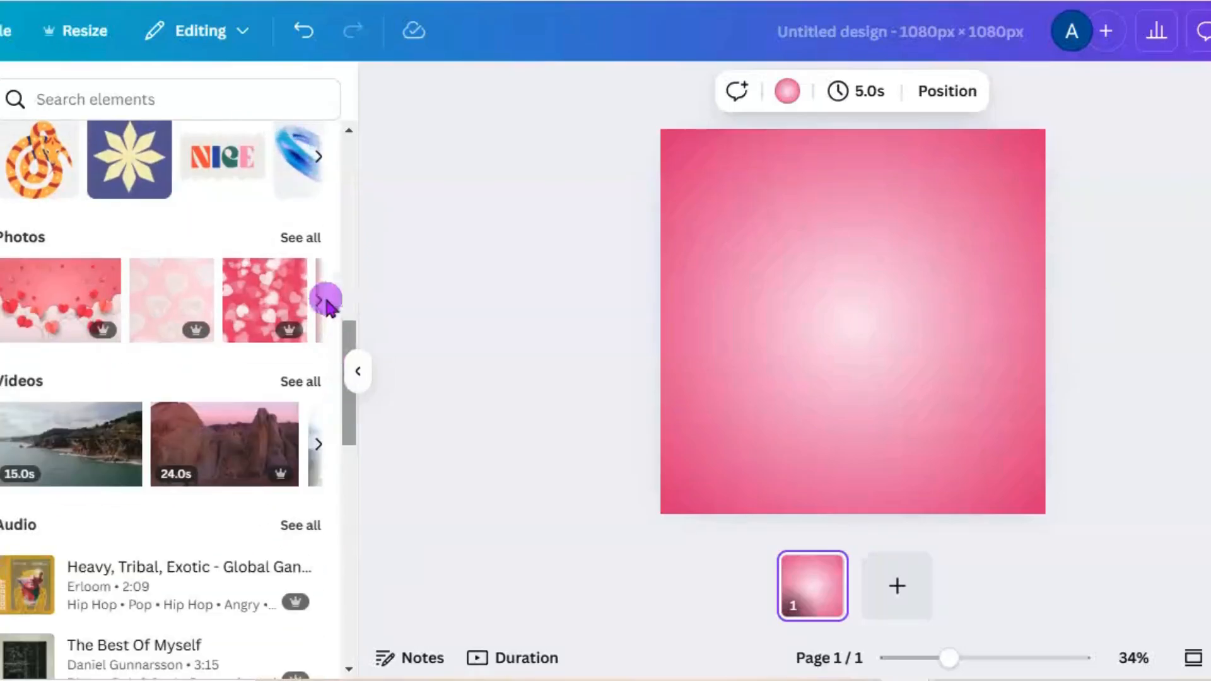
click(308, 241)
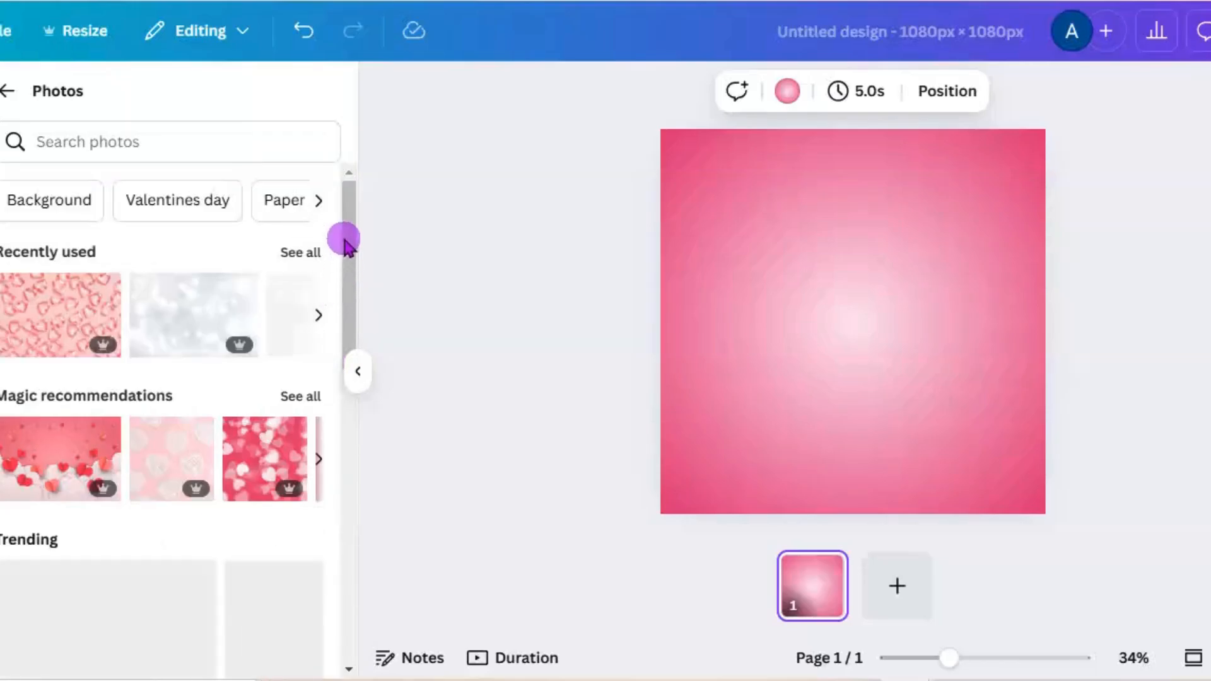
drag(345, 246, 348, 272)
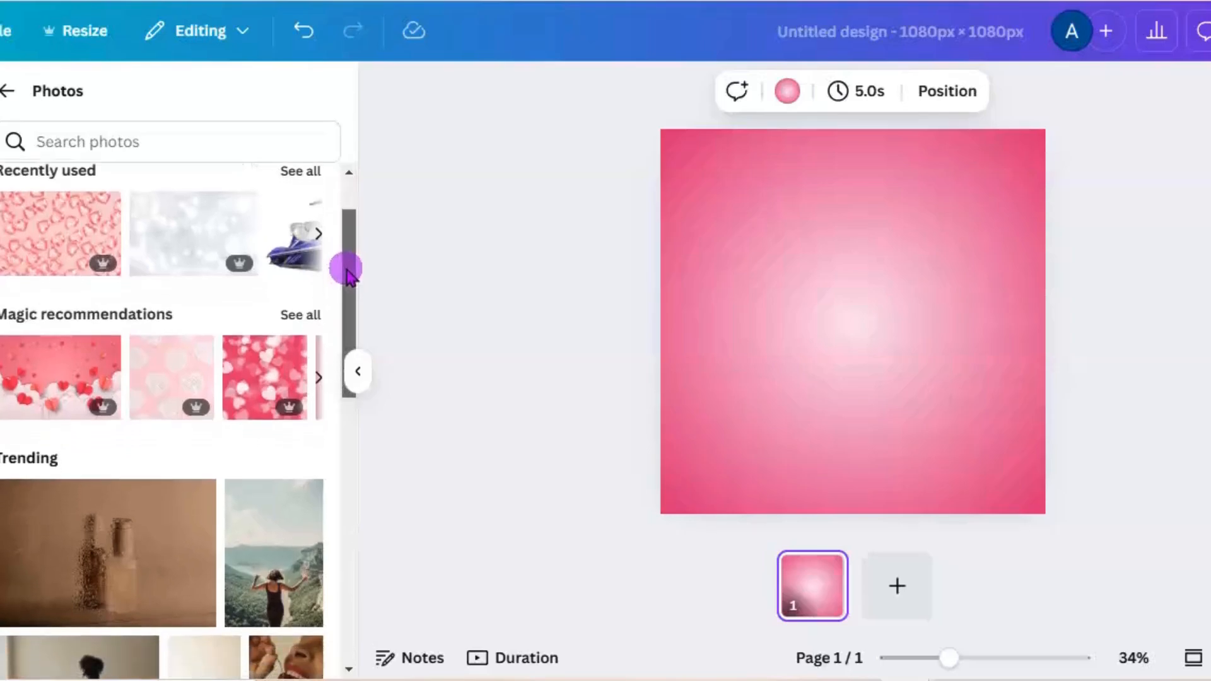
click(177, 378)
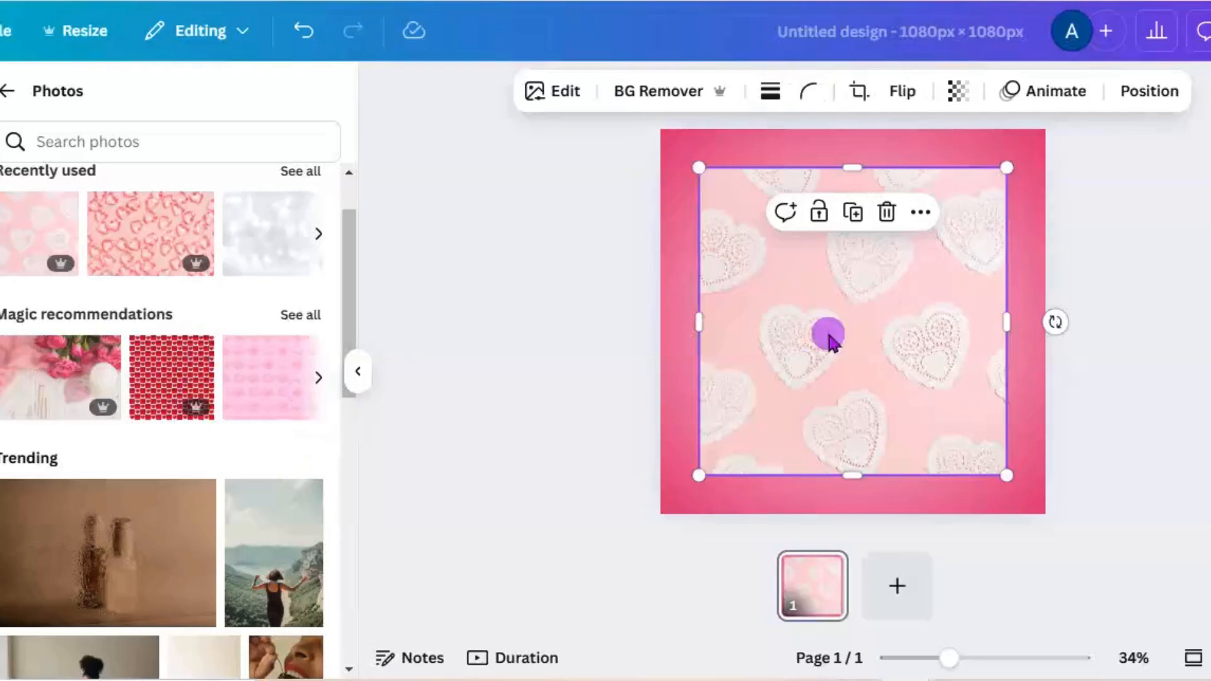
- Enlarge the lace hearts photo until it covers the whole page
drag(1016, 176, 1045, 128)
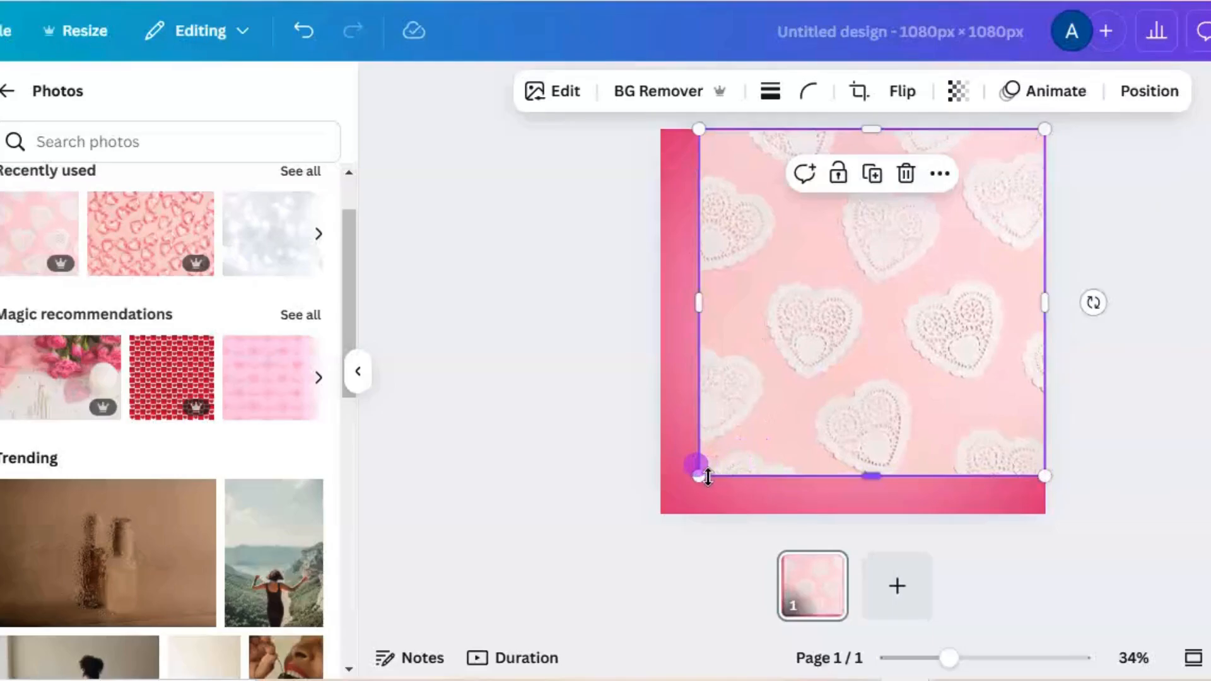
drag(698, 476, 659, 514)
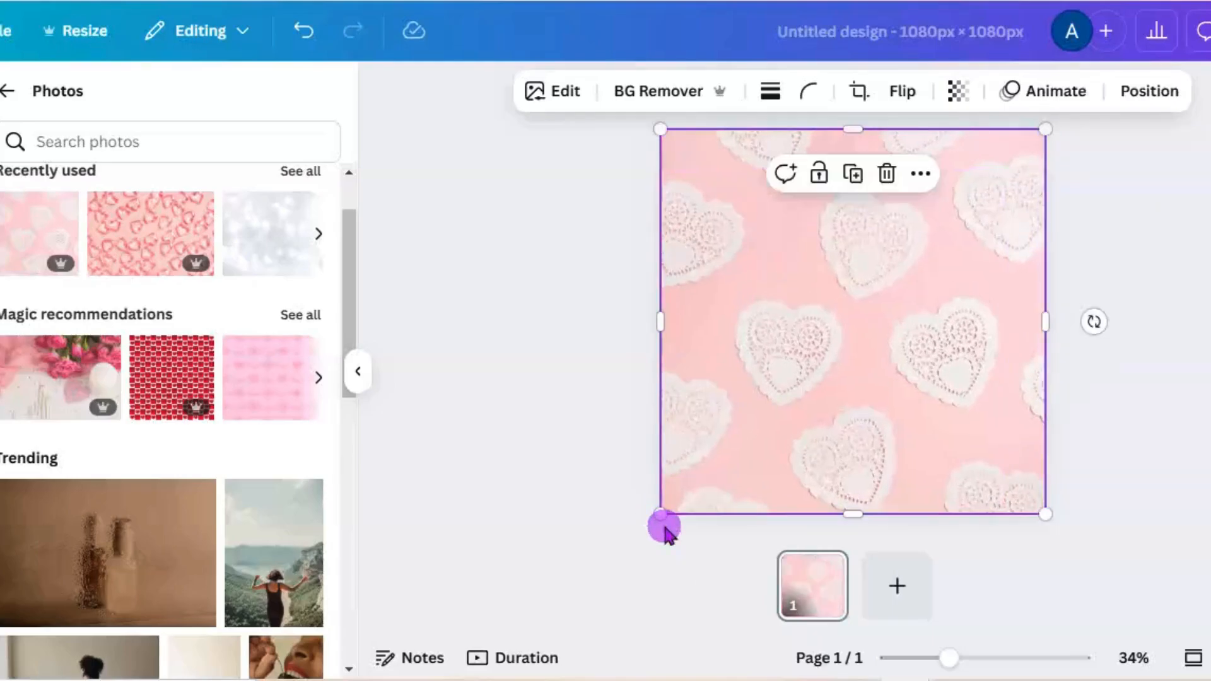
click(622, 503)
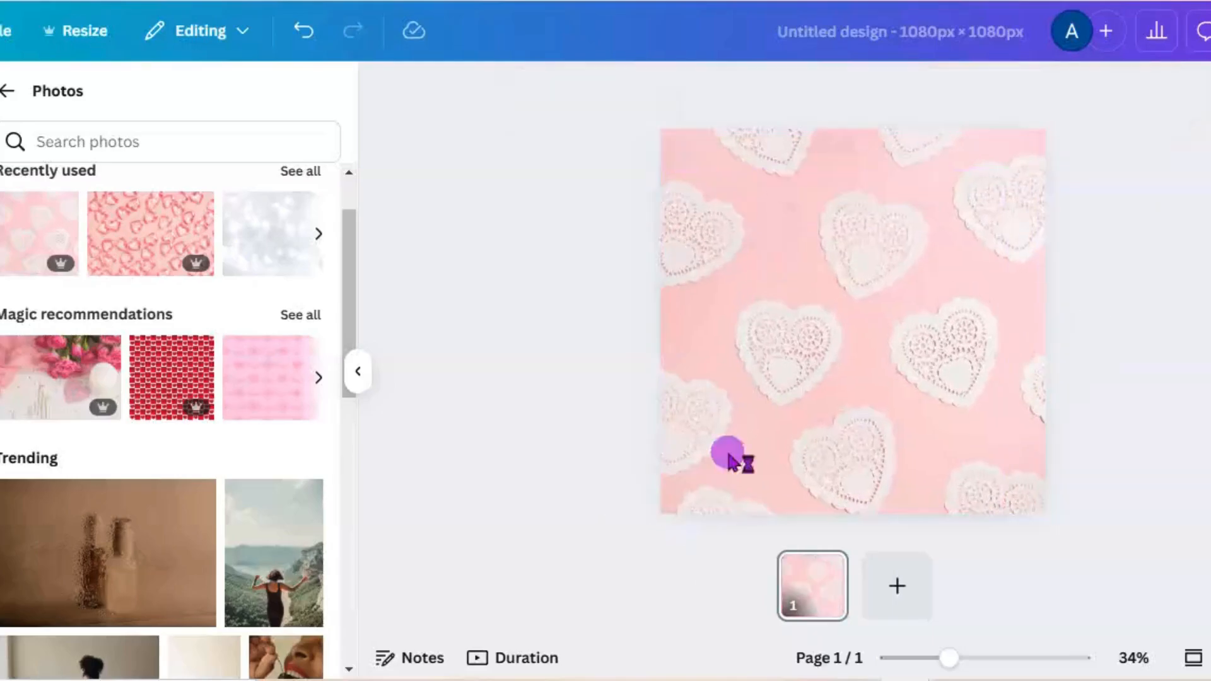
- Open the Duotone effect options for the lace hearts photo
click(797, 449)
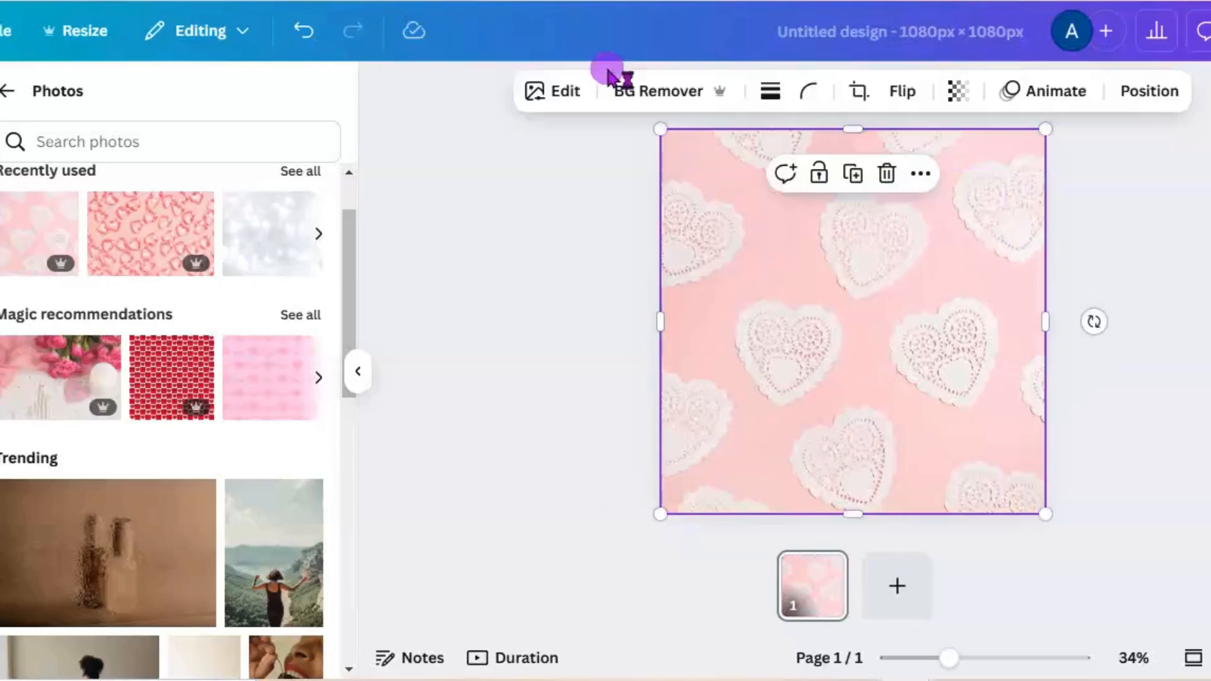
click(560, 101)
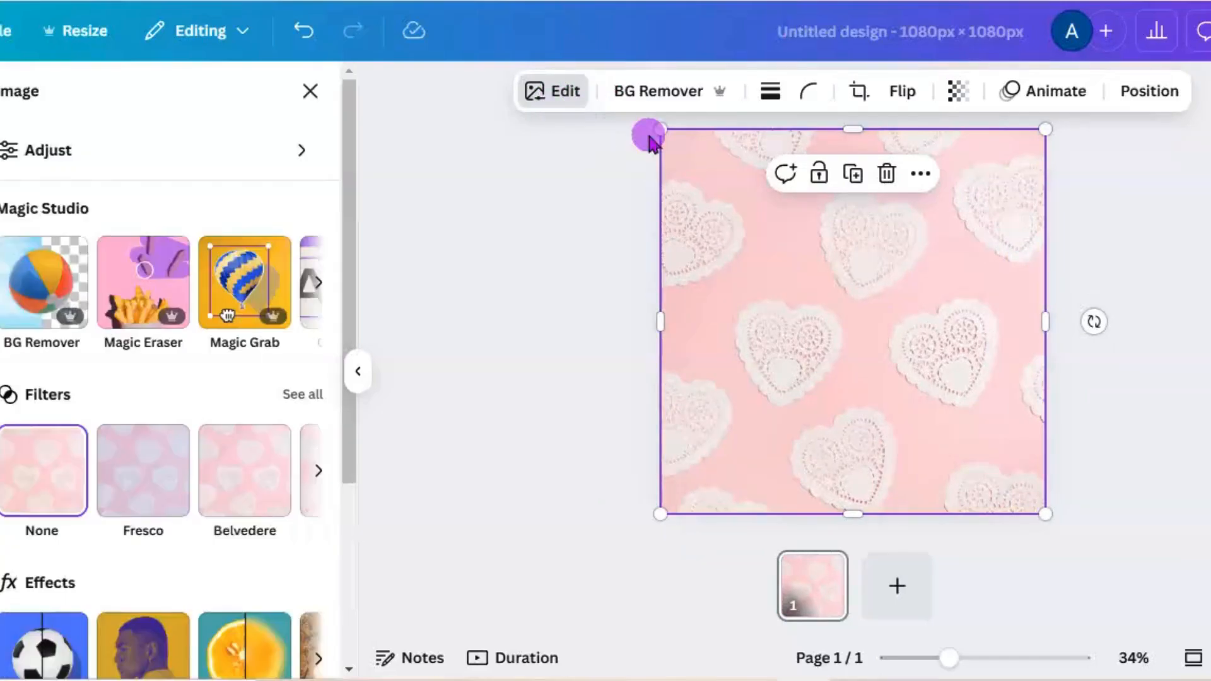
drag(351, 198, 330, 341)
click(121, 517)
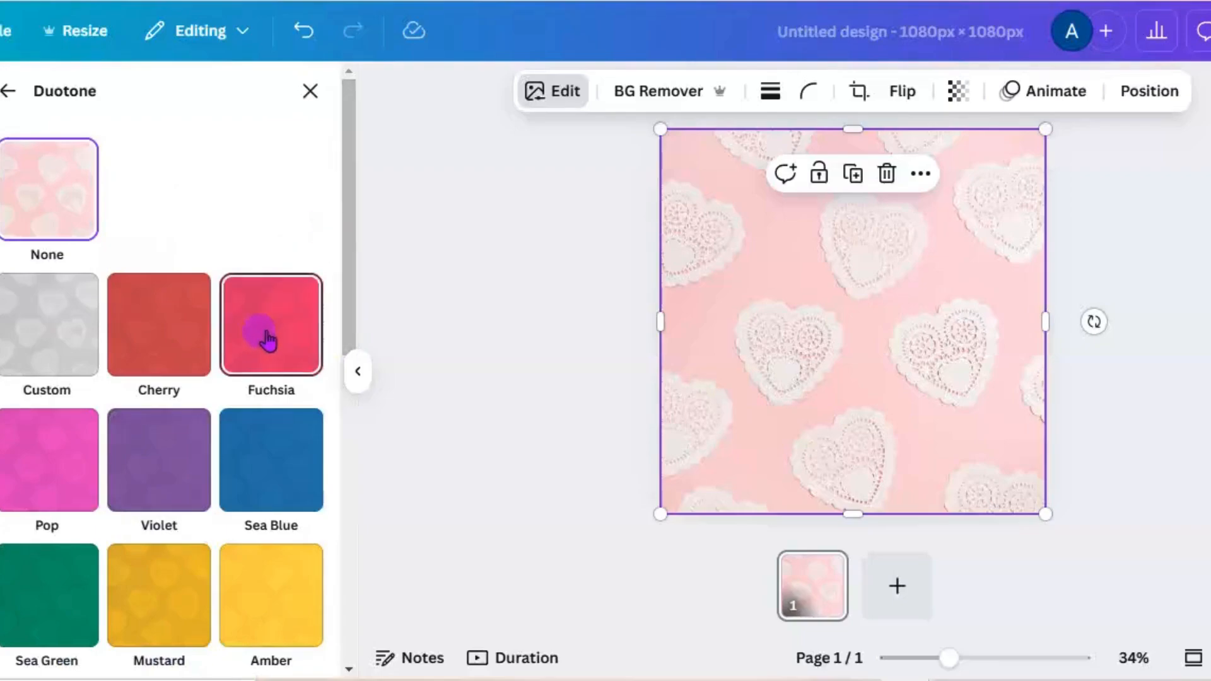
- Try the Cherry duotone at intensity 72 and the Fuchsia duotone at a reduced intensity on the photo
click(181, 355)
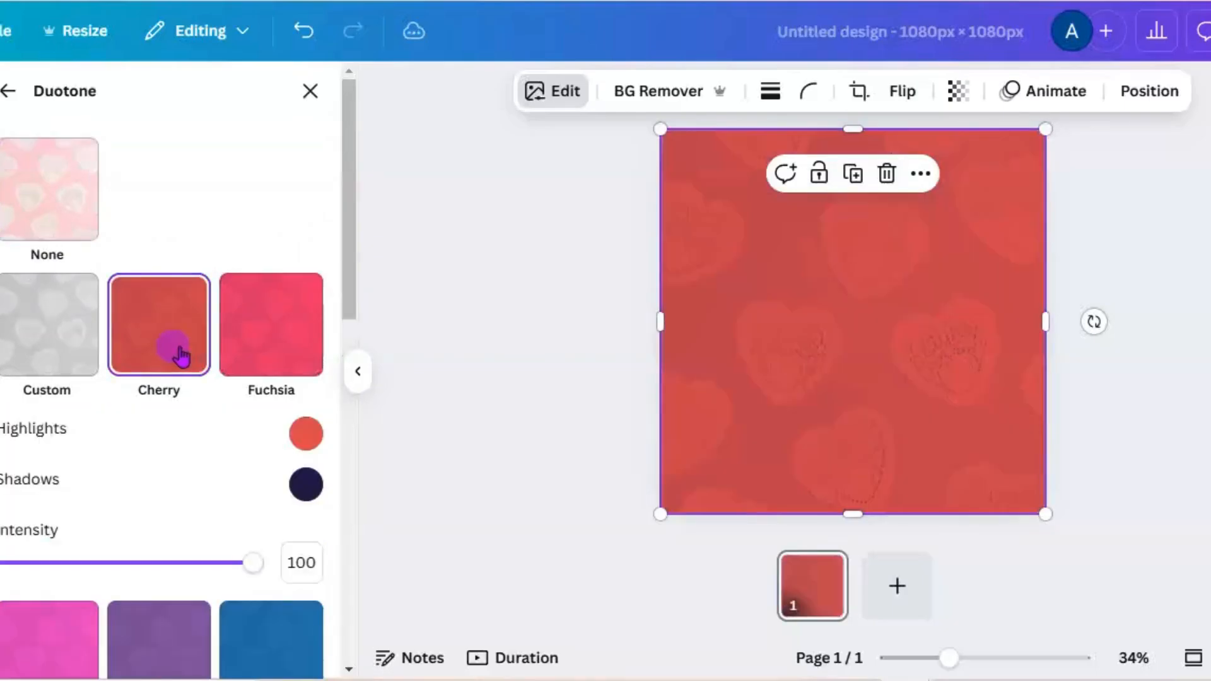
drag(252, 563, 196, 578)
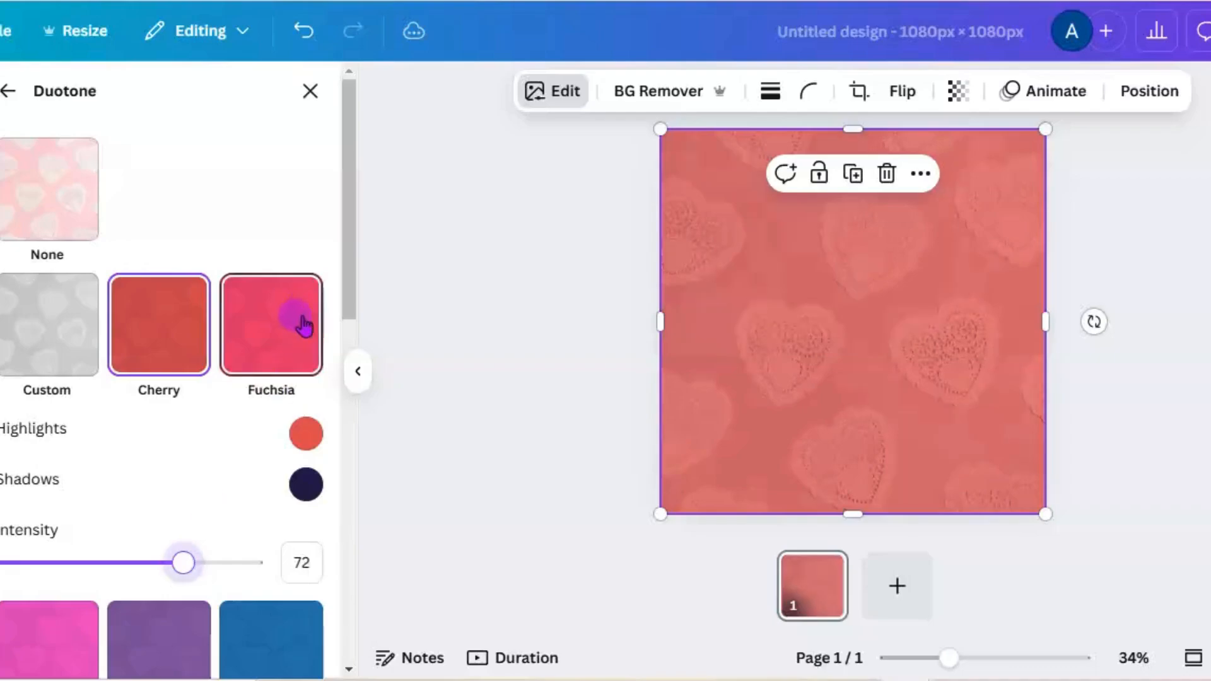
click(279, 342)
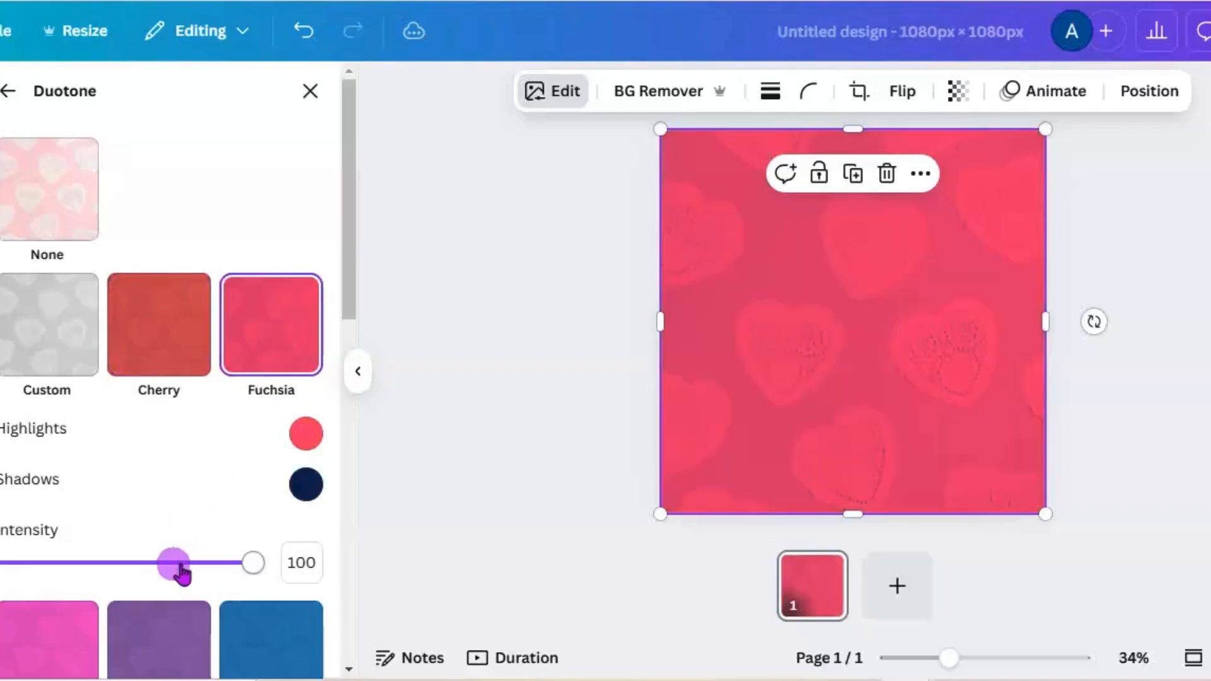
drag(249, 563, 160, 567)
- Apply the Pop duotone to the hearts photo at intensity 61
drag(349, 309, 340, 460)
click(47, 282)
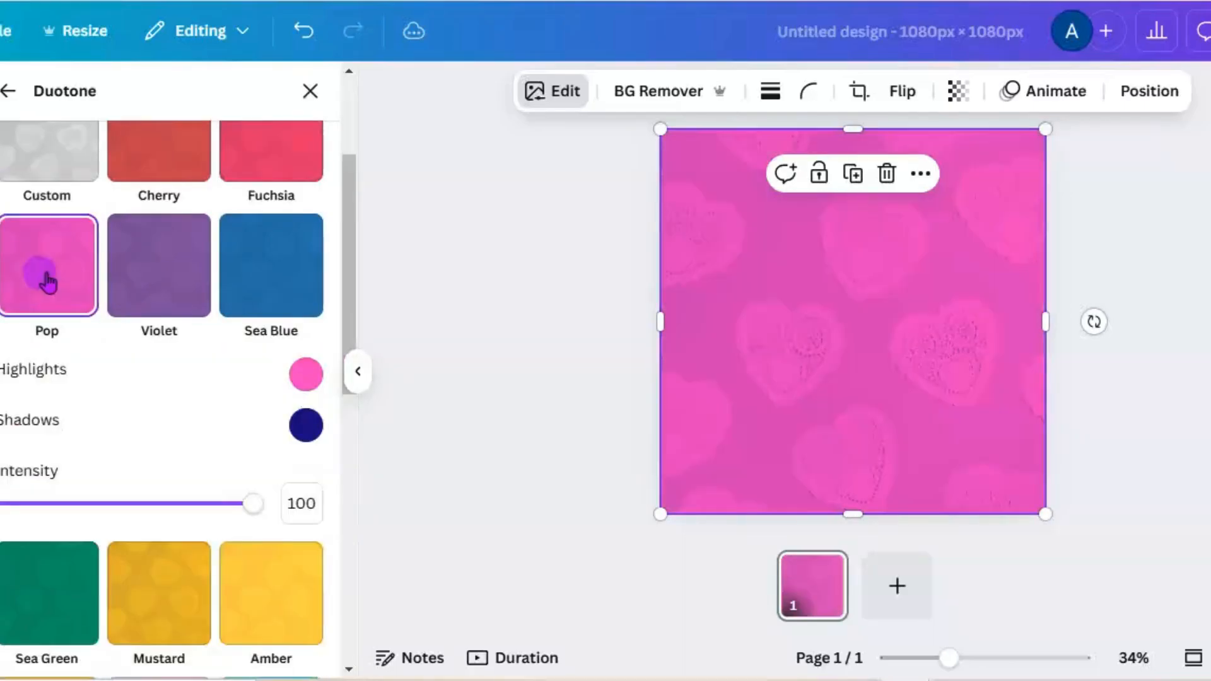
drag(254, 508, 162, 515)
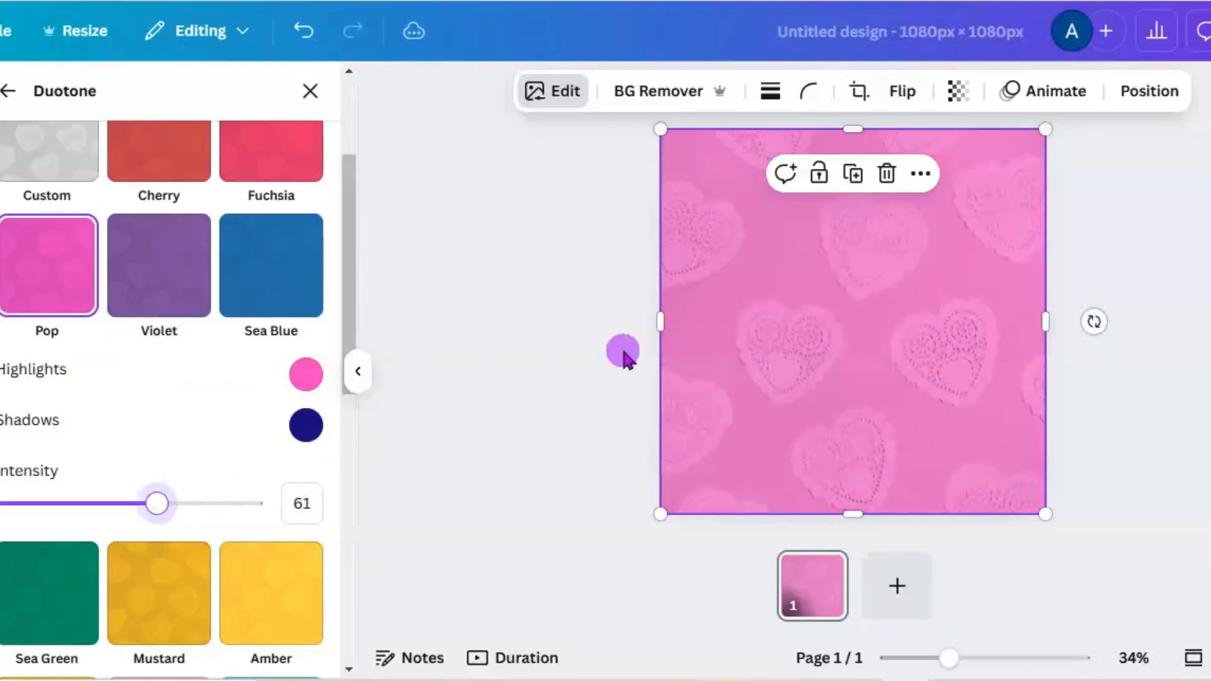
- Set the hearts photo's transparency to 33 so it blends with the gradient background
click(956, 94)
drag(1006, 180, 905, 200)
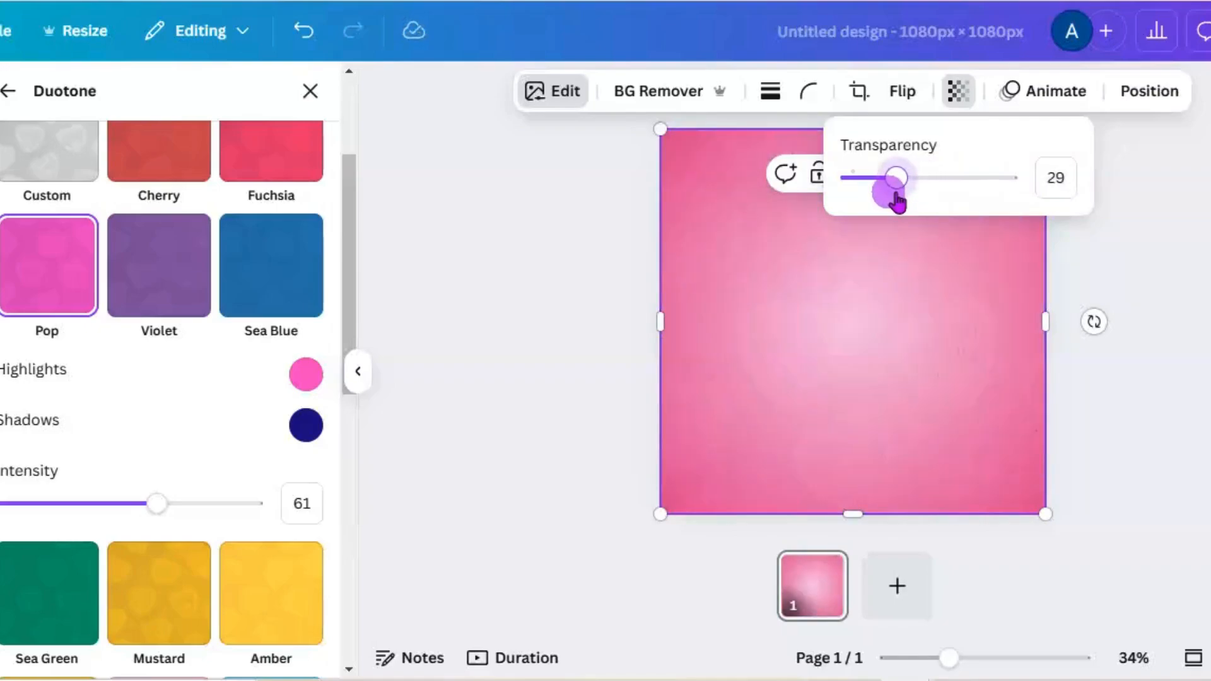
drag(897, 202, 902, 201)
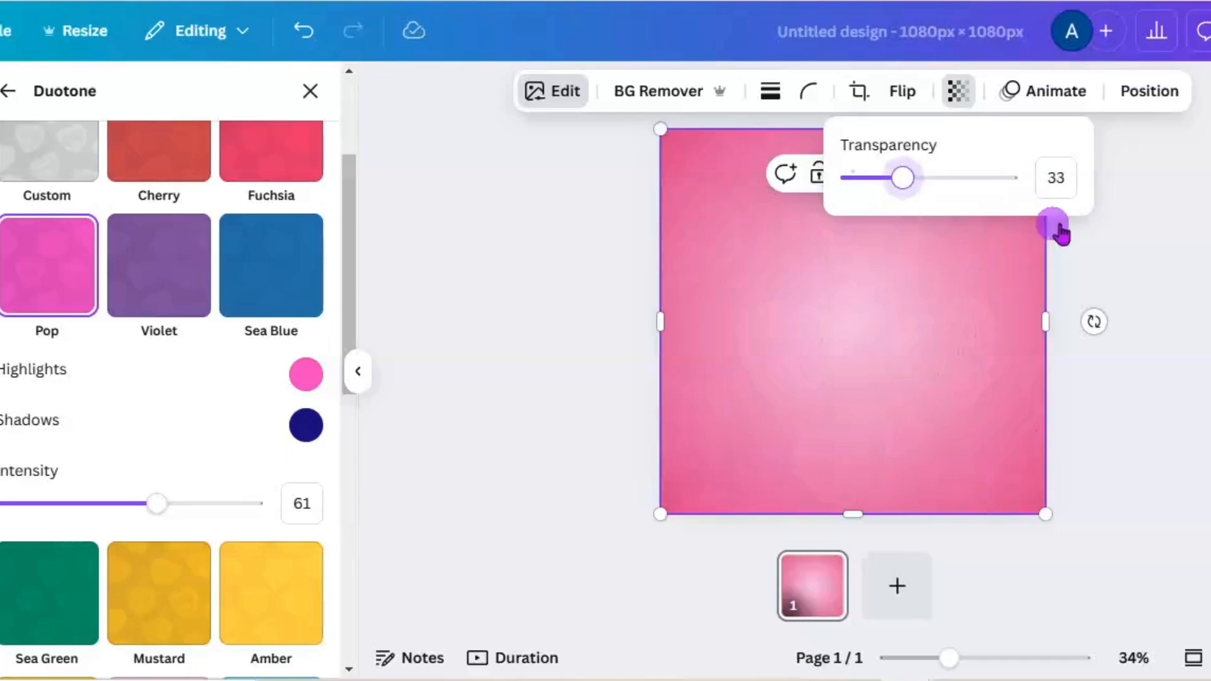
click(1123, 276)
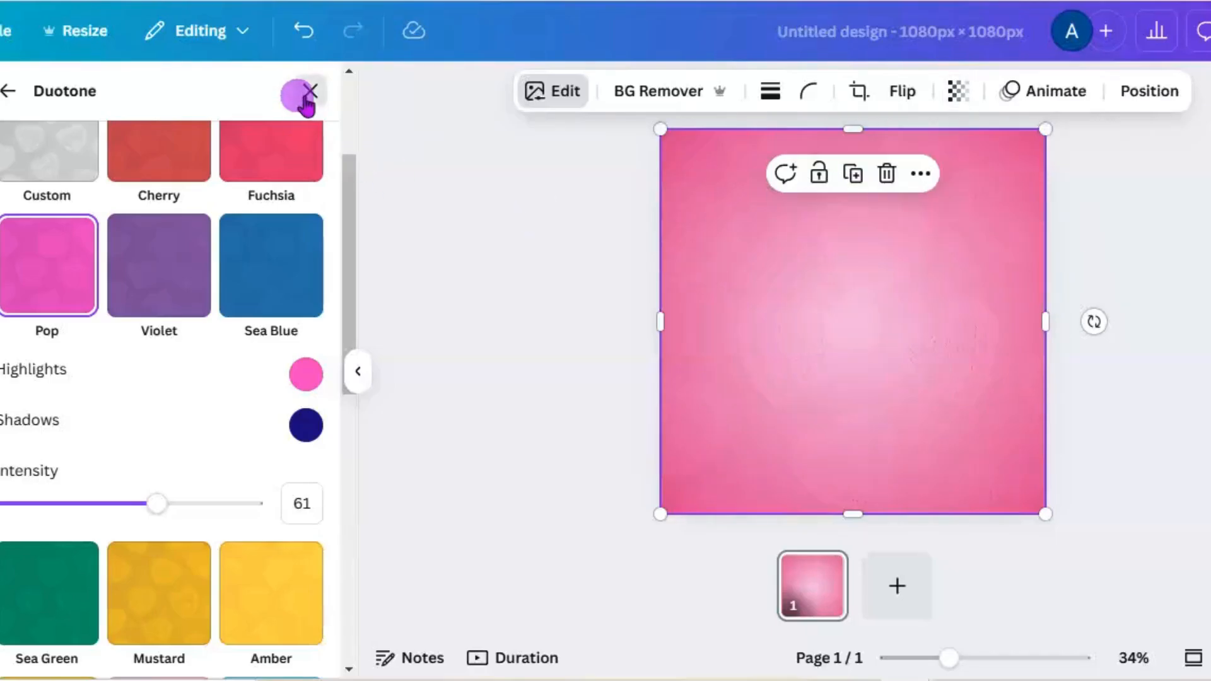
- Add a Title text element reading "Happy" near the top center of the page
click(0, 243)
click(0, 220)
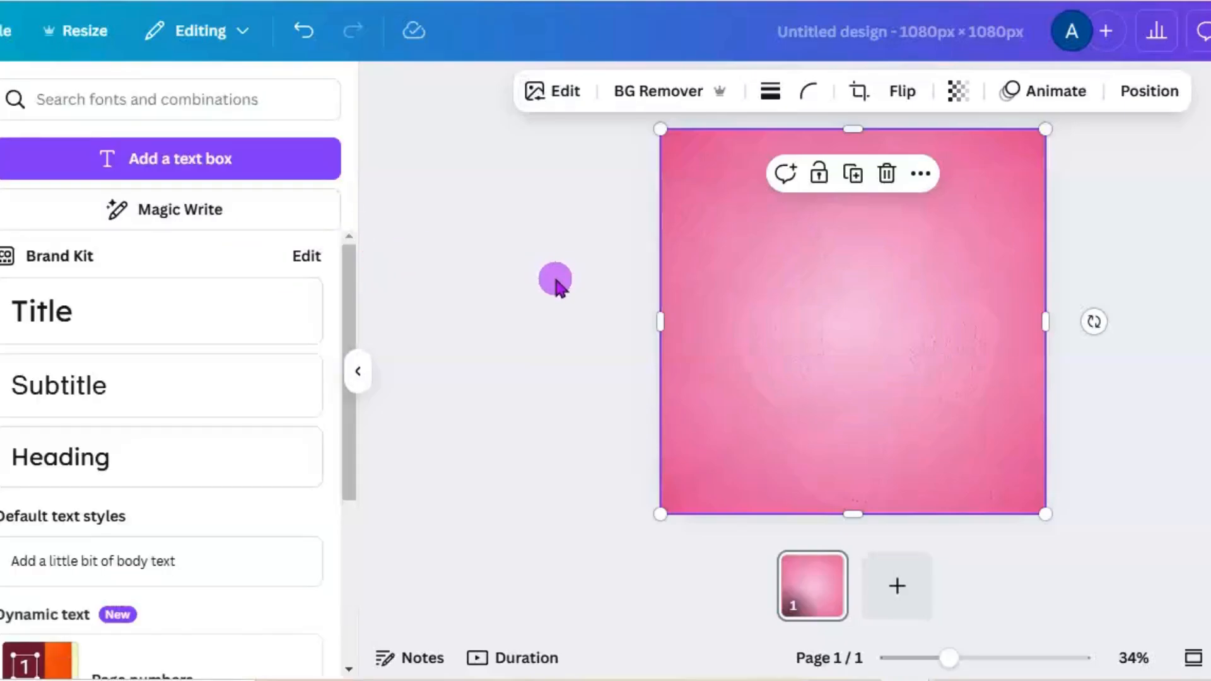
drag(203, 311, 1031, 282)
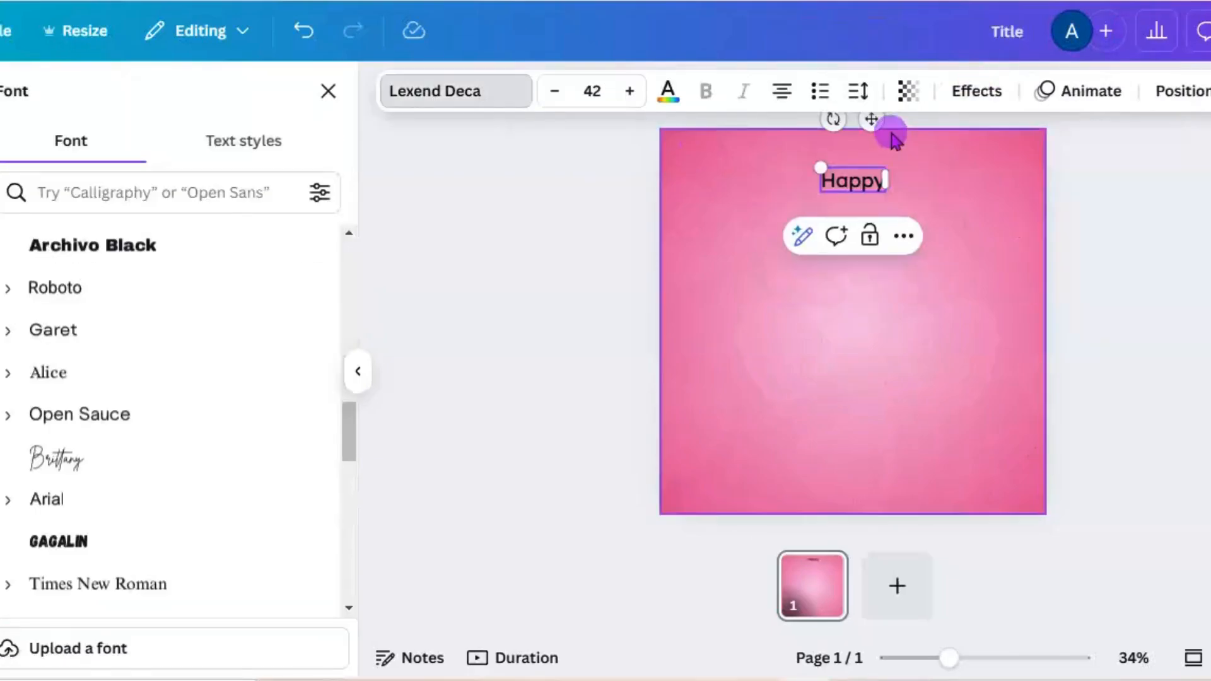
- Replace the "Happy" title text near the top center of the page with "Valentine's Day"
click(858, 172)
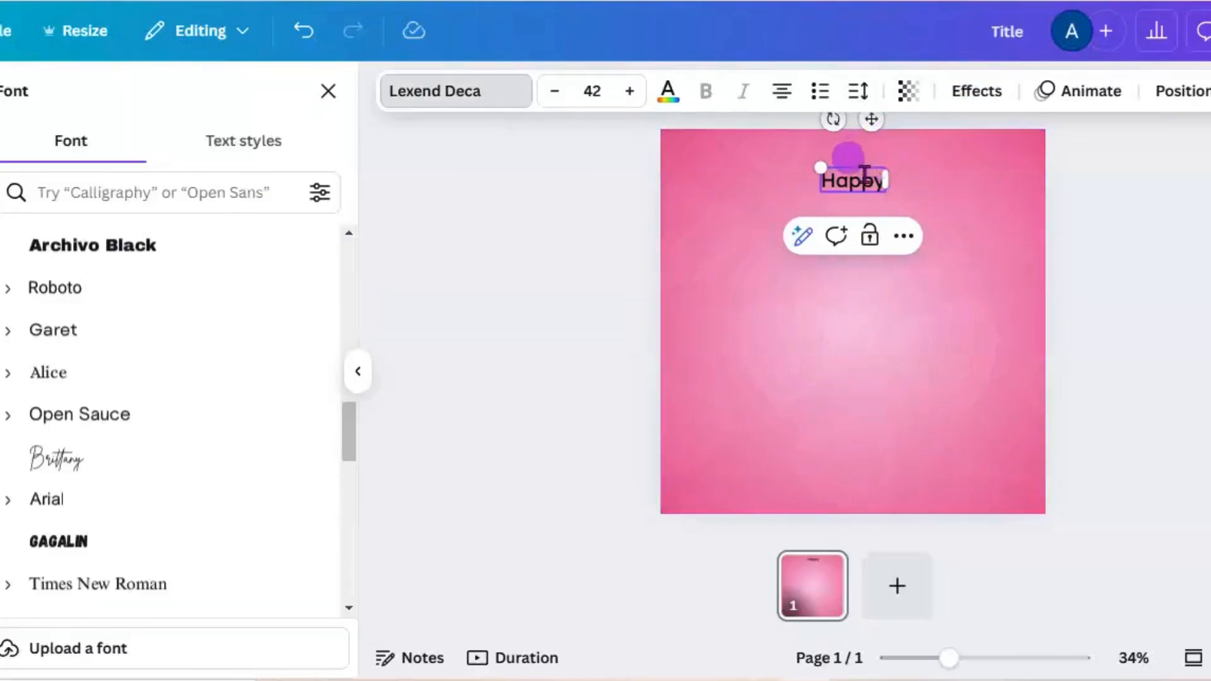
double_click(864, 181)
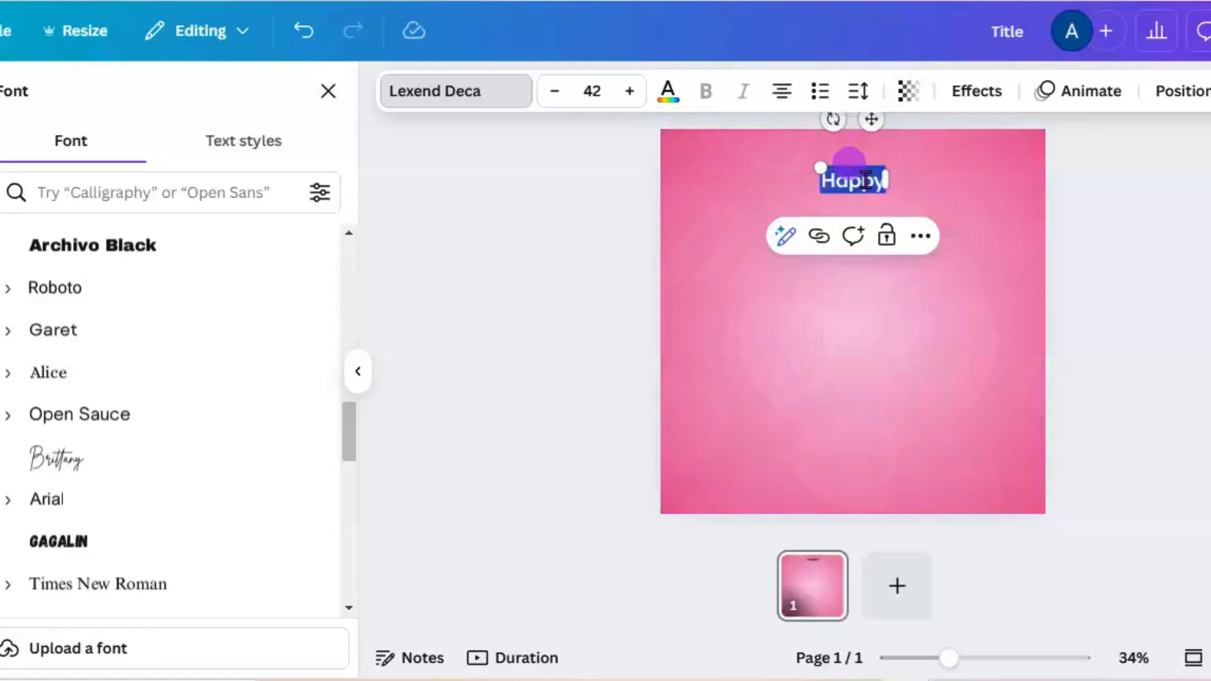
right_click(942, 189)
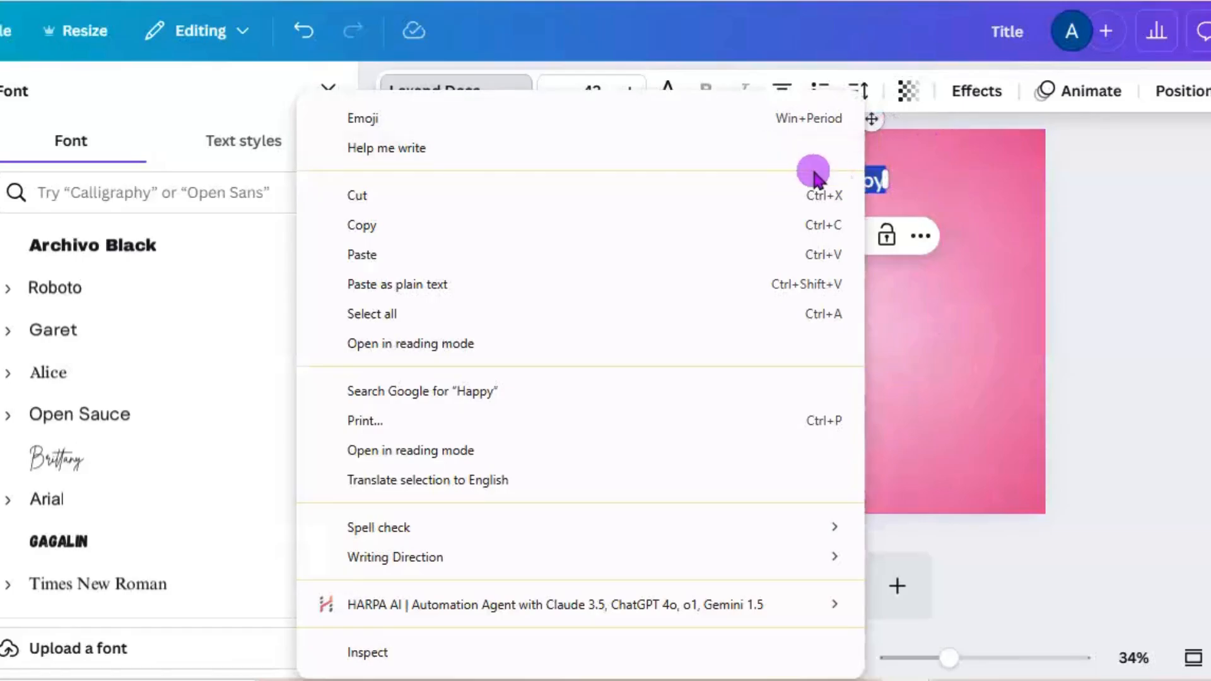
click(777, 255)
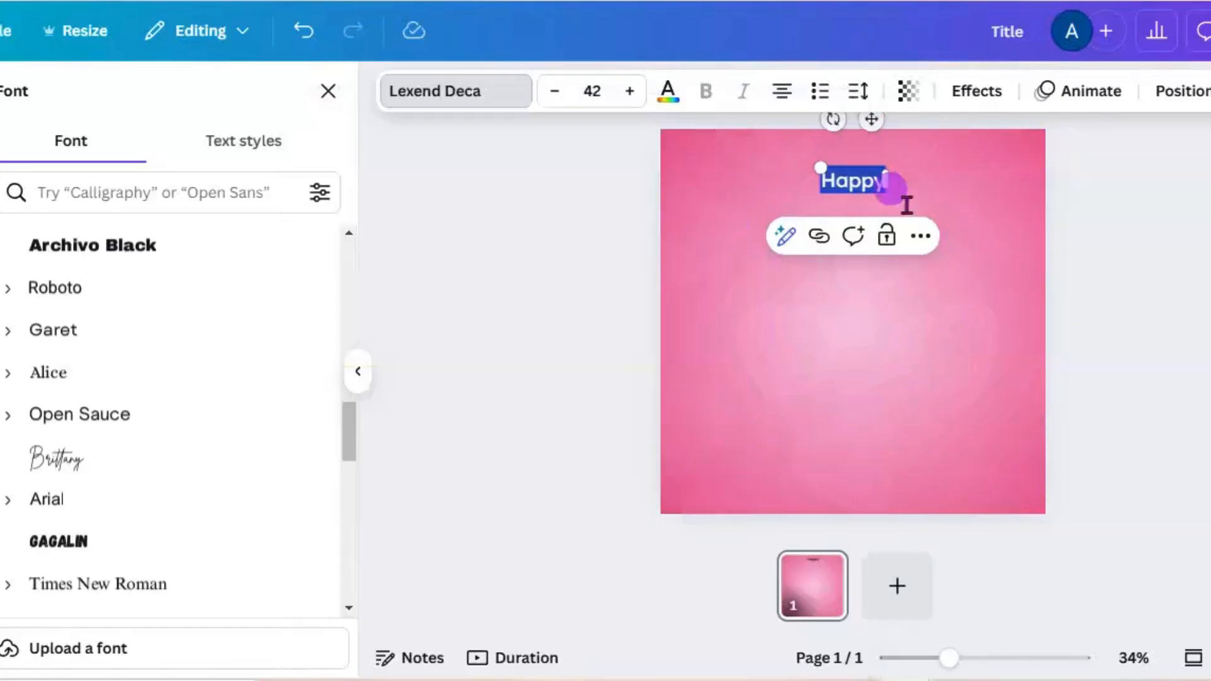
click(884, 225)
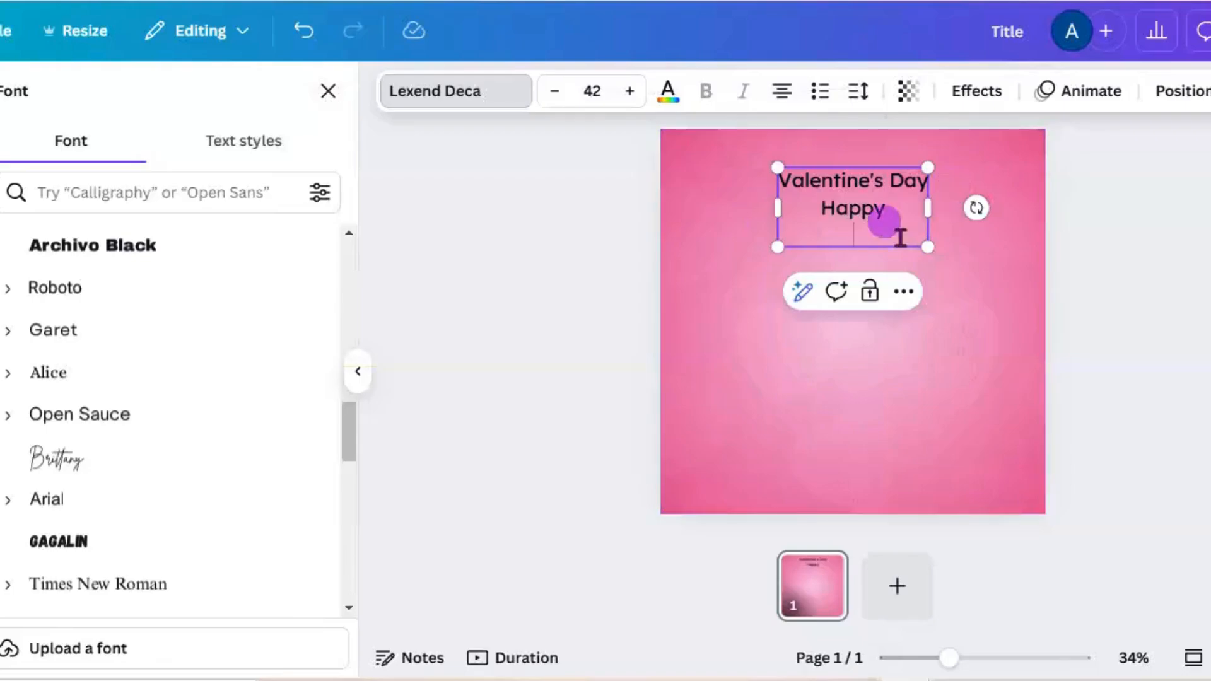
key(BackSpace)
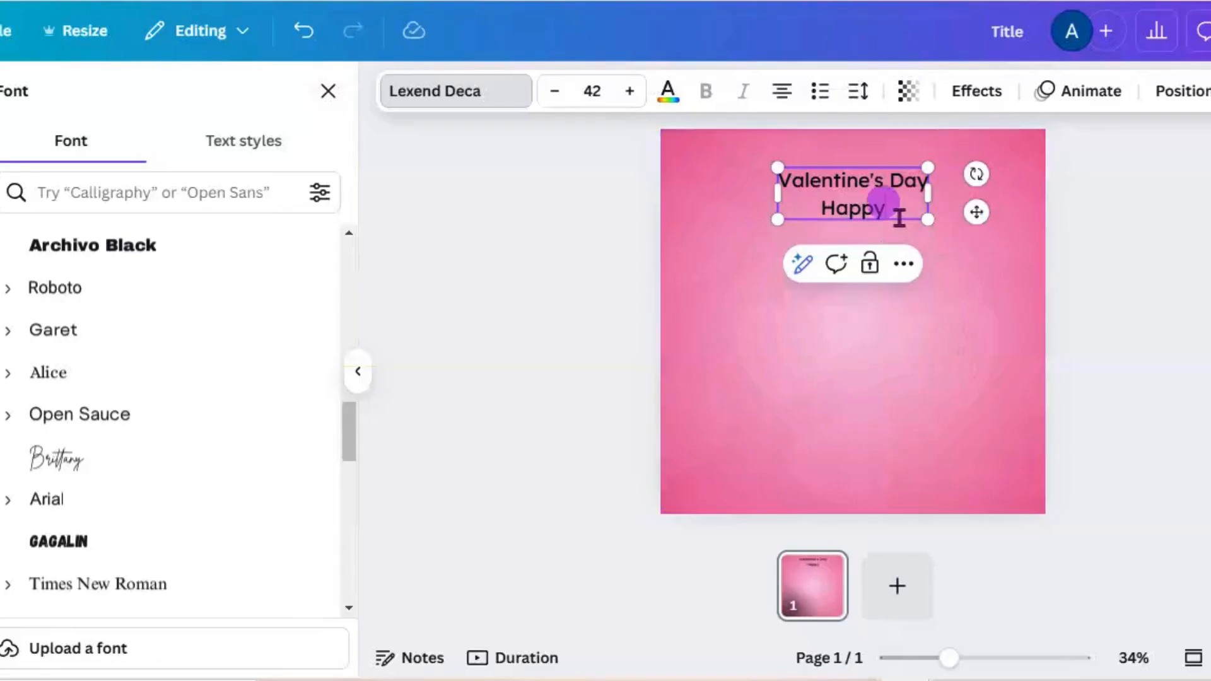
drag(892, 208, 820, 208)
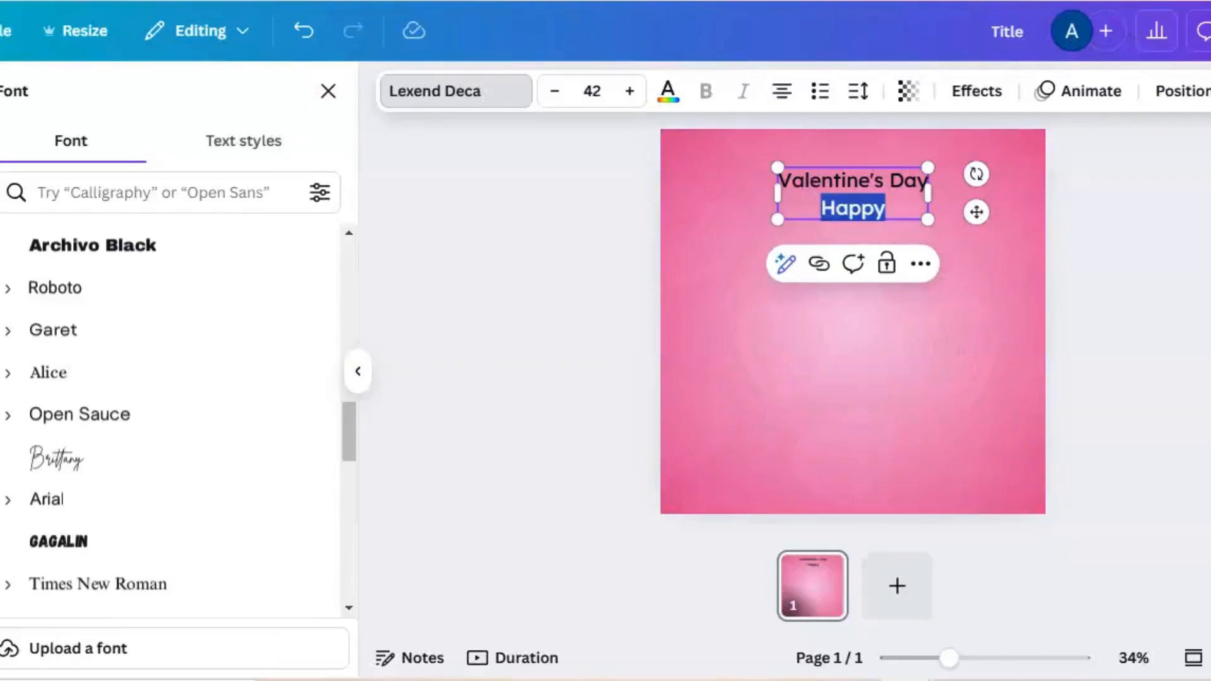
key(BackSpace)
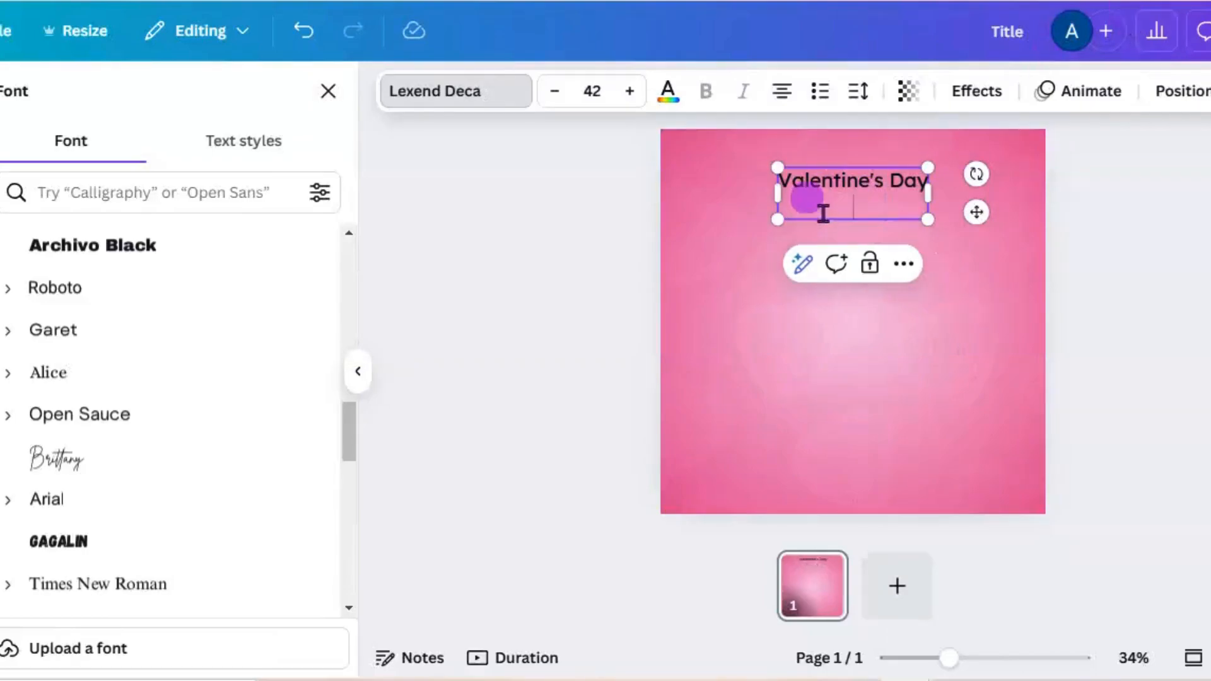
key(BackSpace)
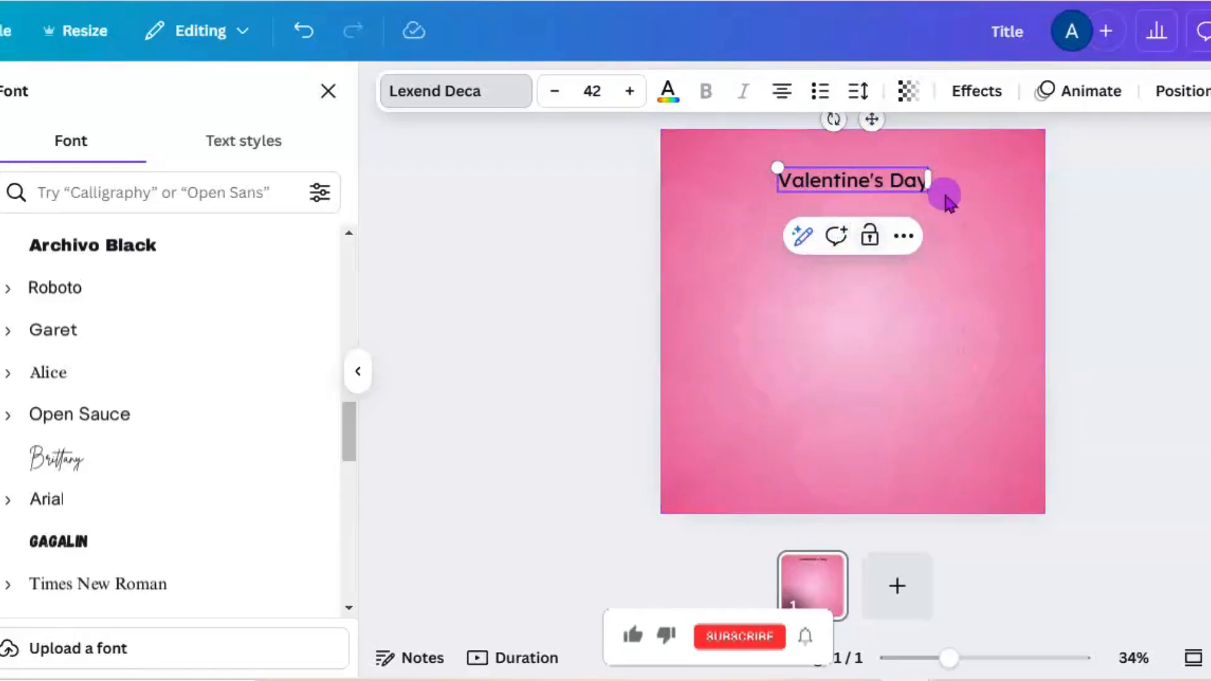
- Stack "Happy" and "Valentine's Day" as two separate title text elements near the top of the page
key(Delete)
click(951, 205)
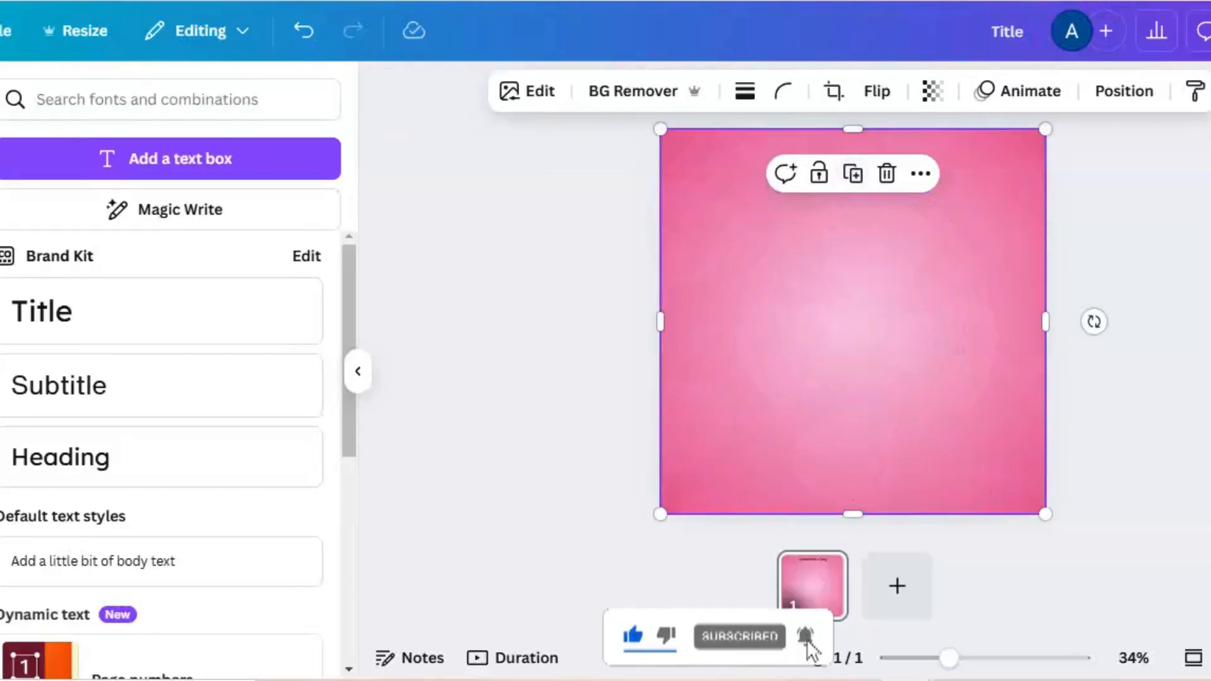
key(ctrl+z)
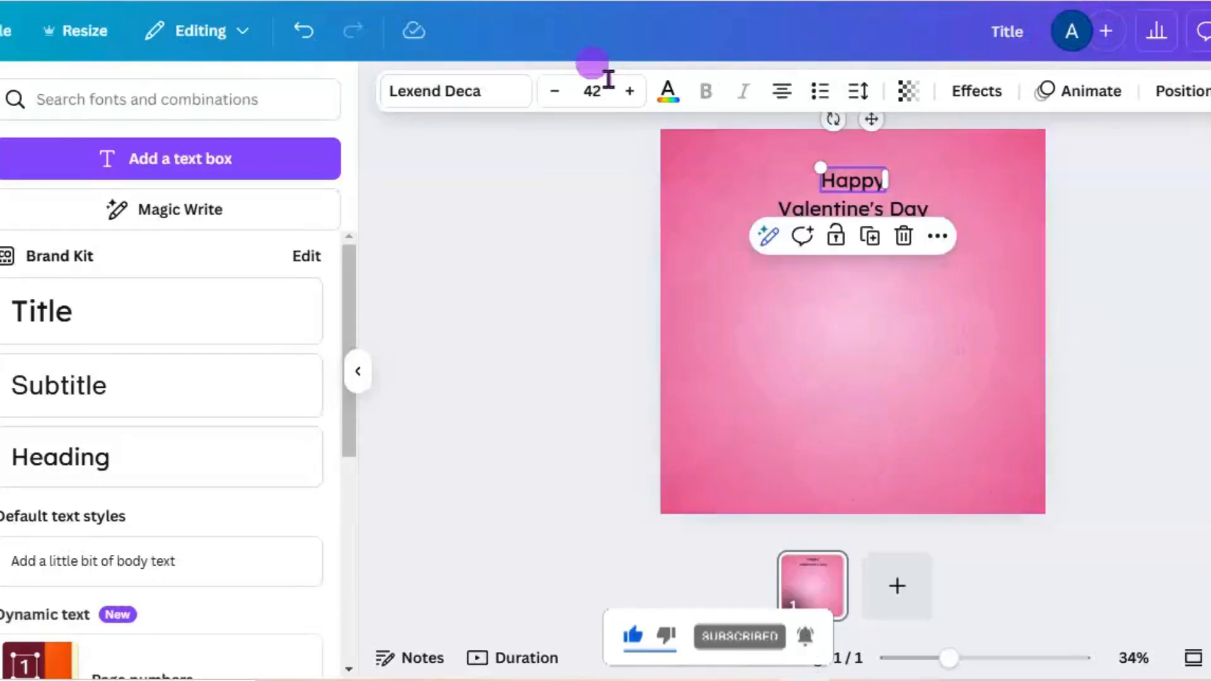
- Search the fonts for "adigi" and set the "Happy" text in Adigiana Toybox
click(468, 99)
click(224, 192)
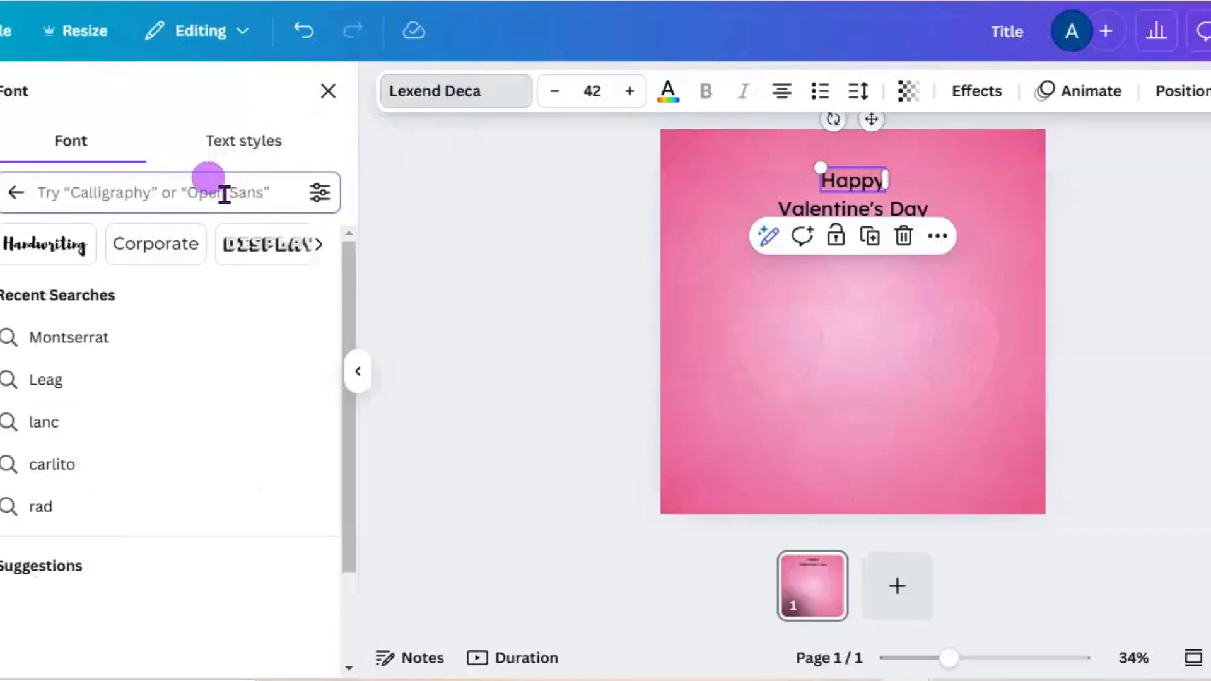
text(adigi)
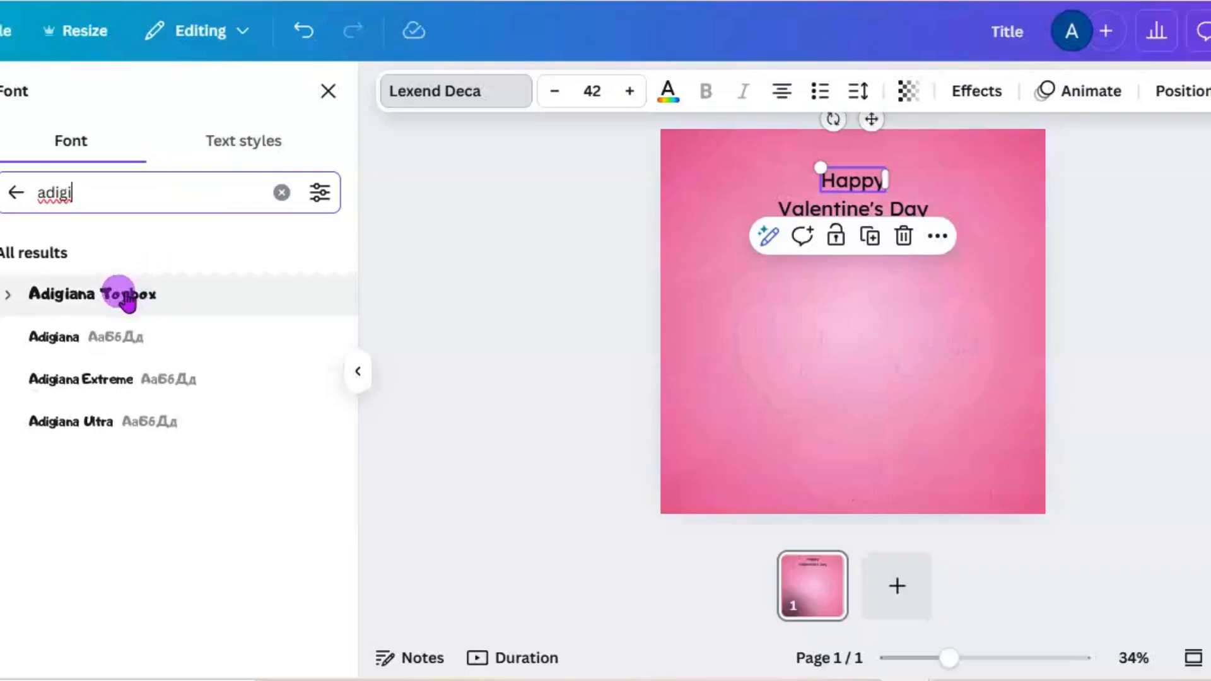
click(126, 299)
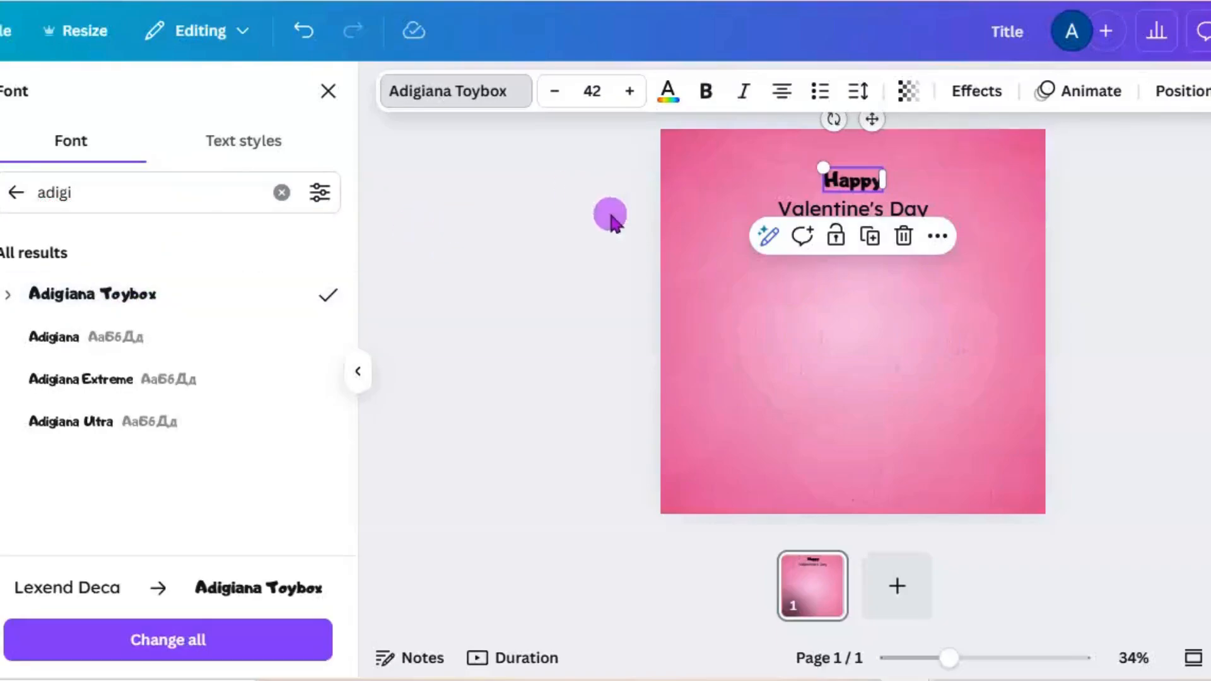
- Enlarge the "Happy" text above "Valentine's Day" to a font size of about 63.4
click(629, 92)
click(629, 93)
click(629, 92)
click(629, 93)
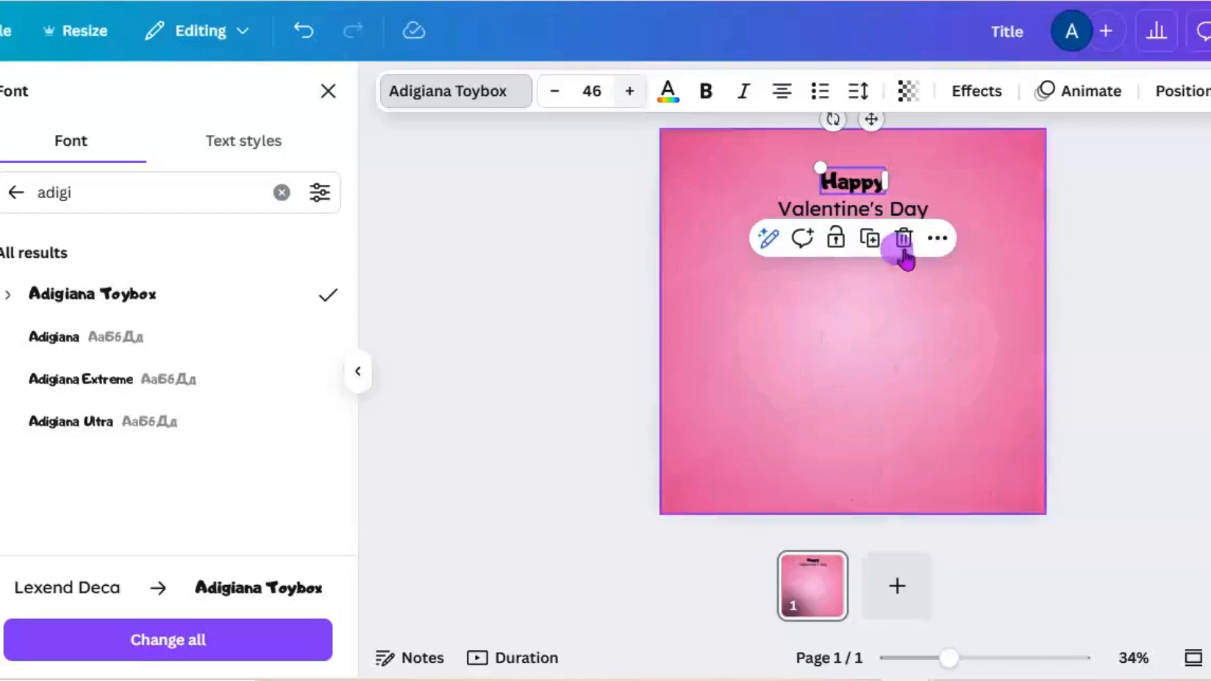
drag(891, 180, 904, 181)
drag(819, 165, 776, 152)
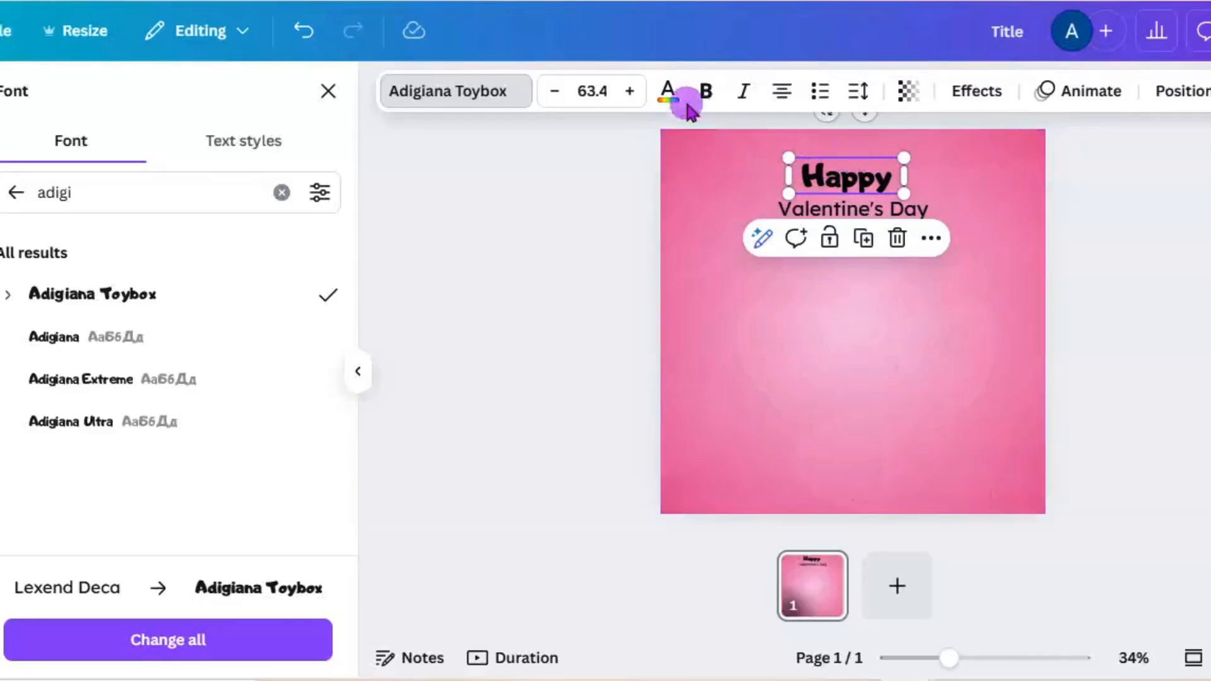
- Recolor the "Happy" text with the off-white photo color #F3ECEB
click(669, 93)
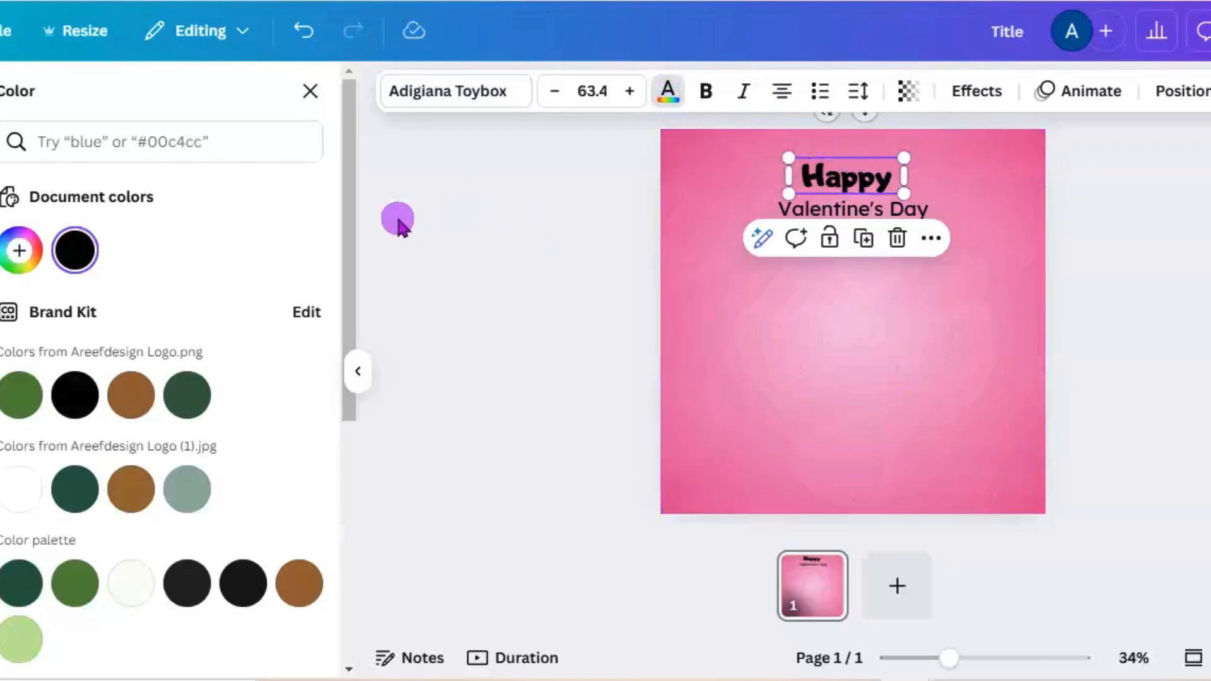
drag(347, 236, 346, 559)
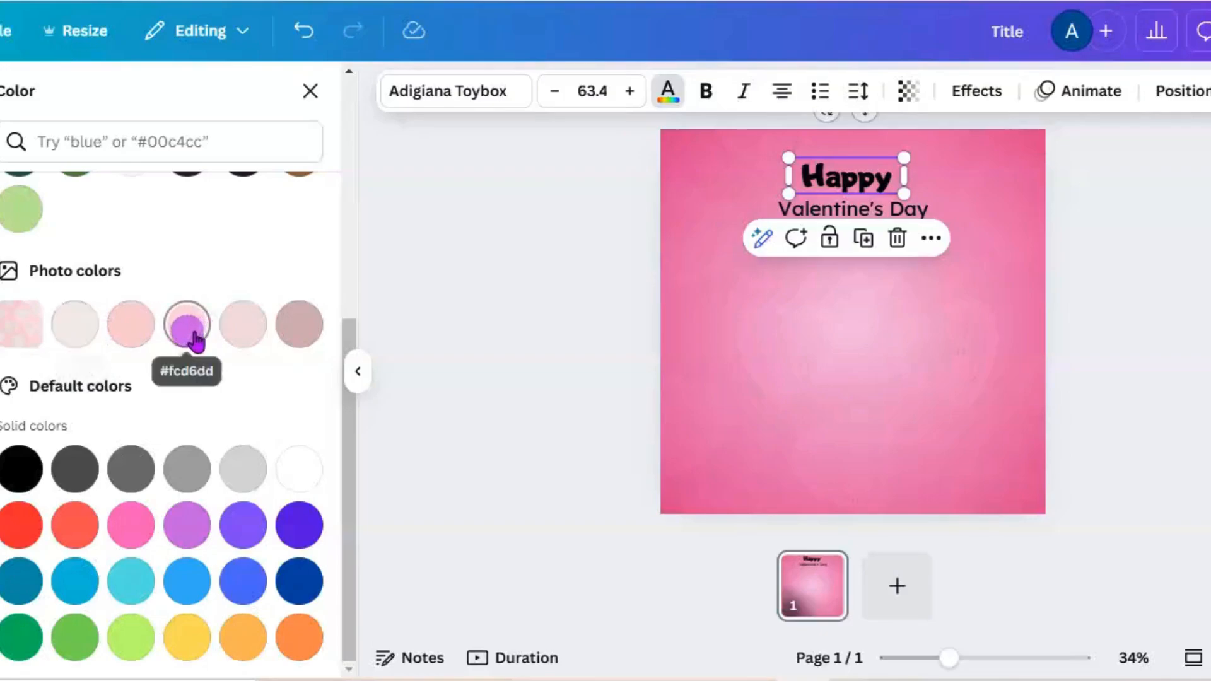
click(75, 324)
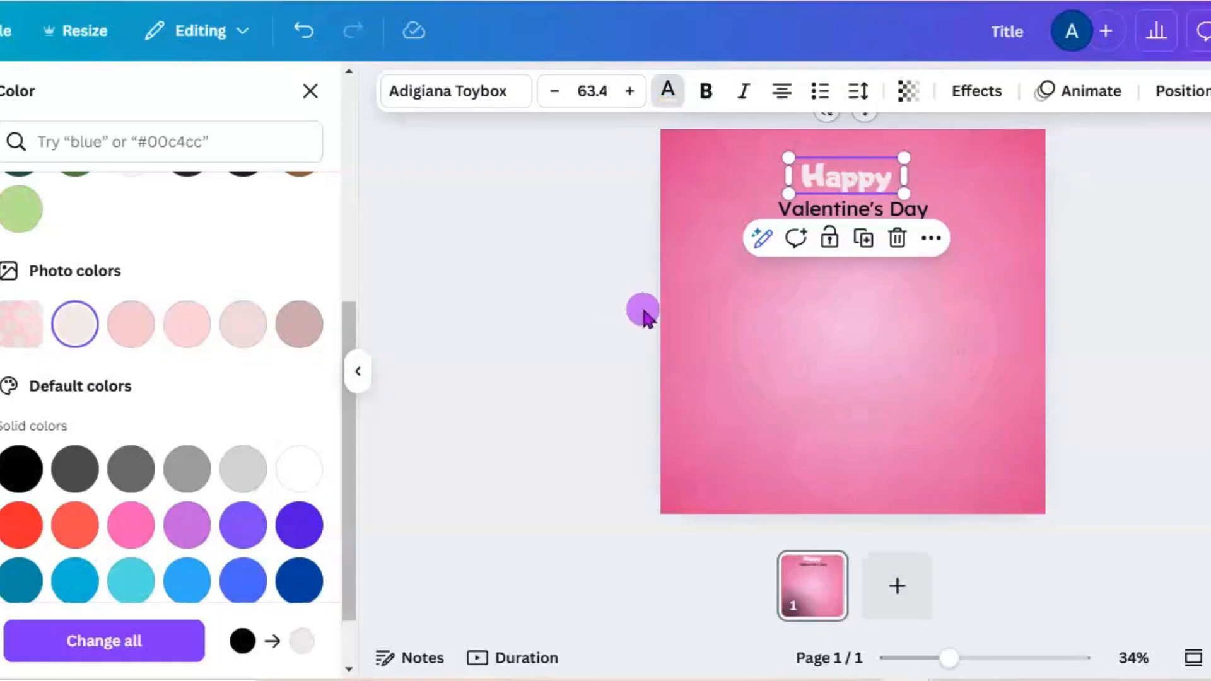
- Apply the Shadow effect to the "Happy" text with the custom dark red shadow color #AF1B31
click(976, 92)
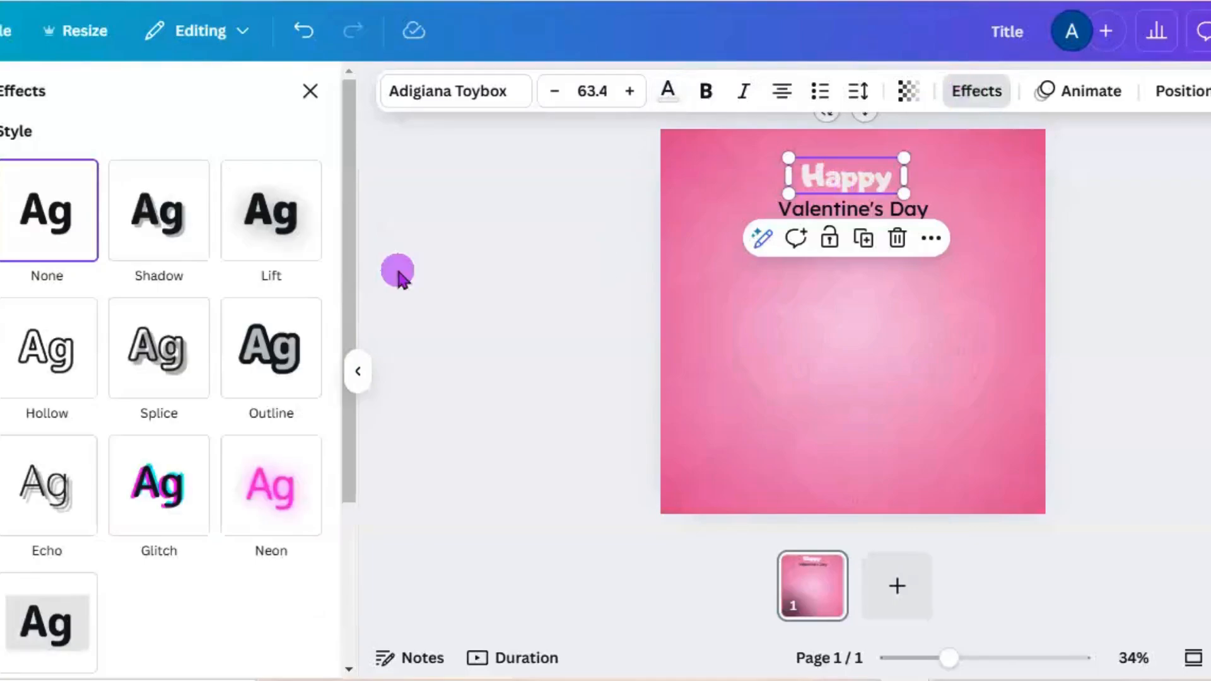
click(174, 247)
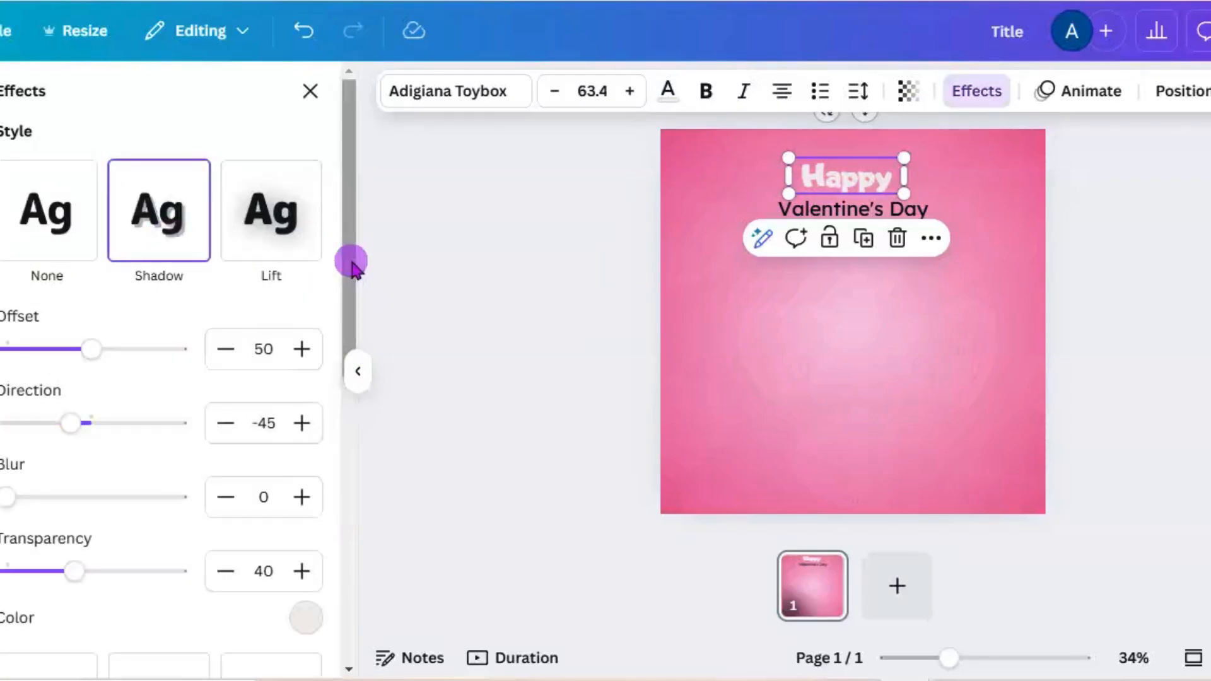
drag(343, 265, 347, 368)
click(300, 416)
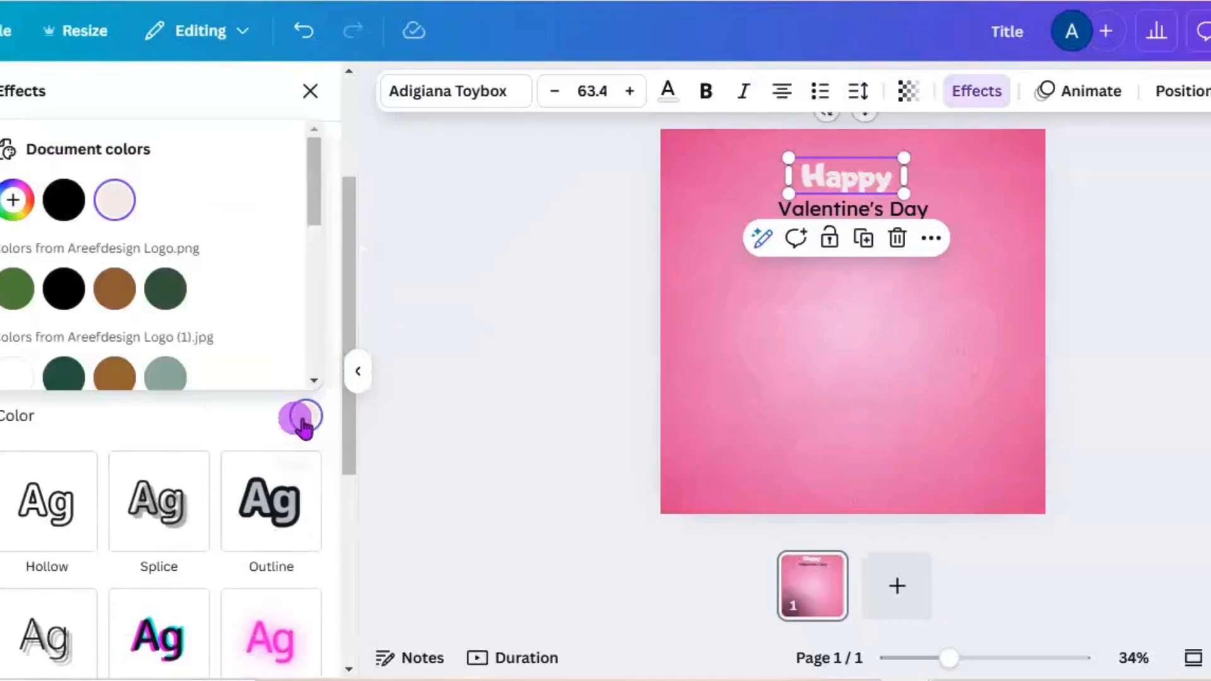
drag(315, 215, 314, 241)
scroll(314, 259, down, 8)
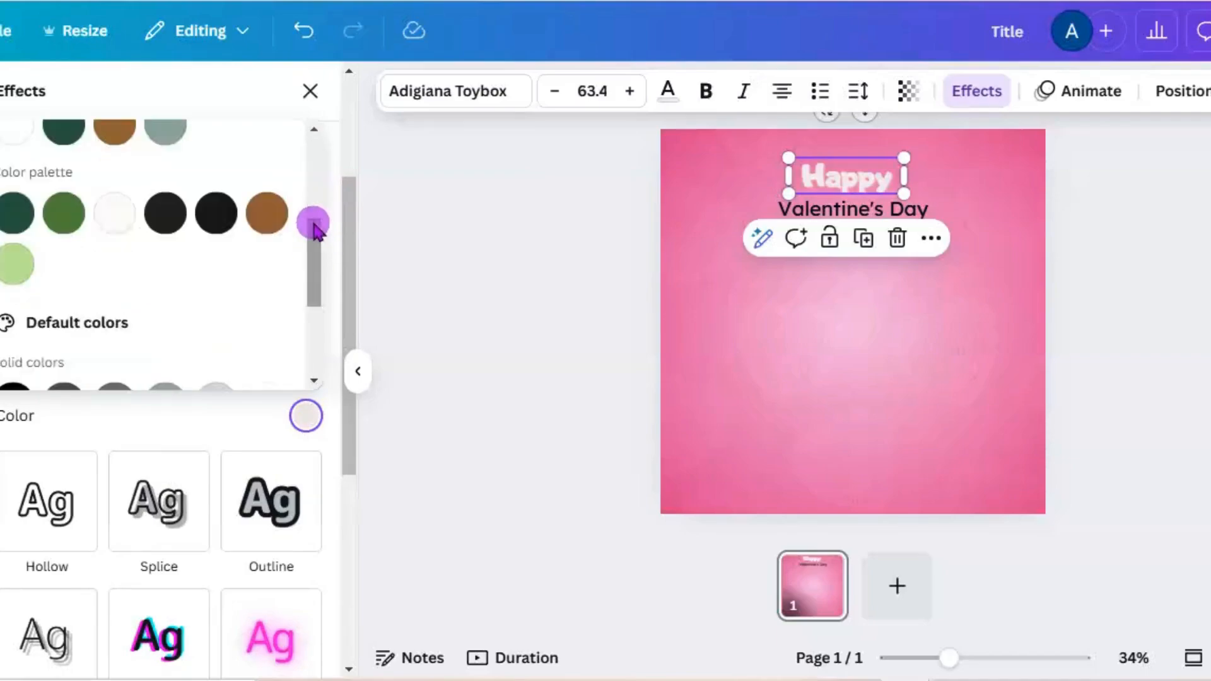
drag(315, 331, 308, 135)
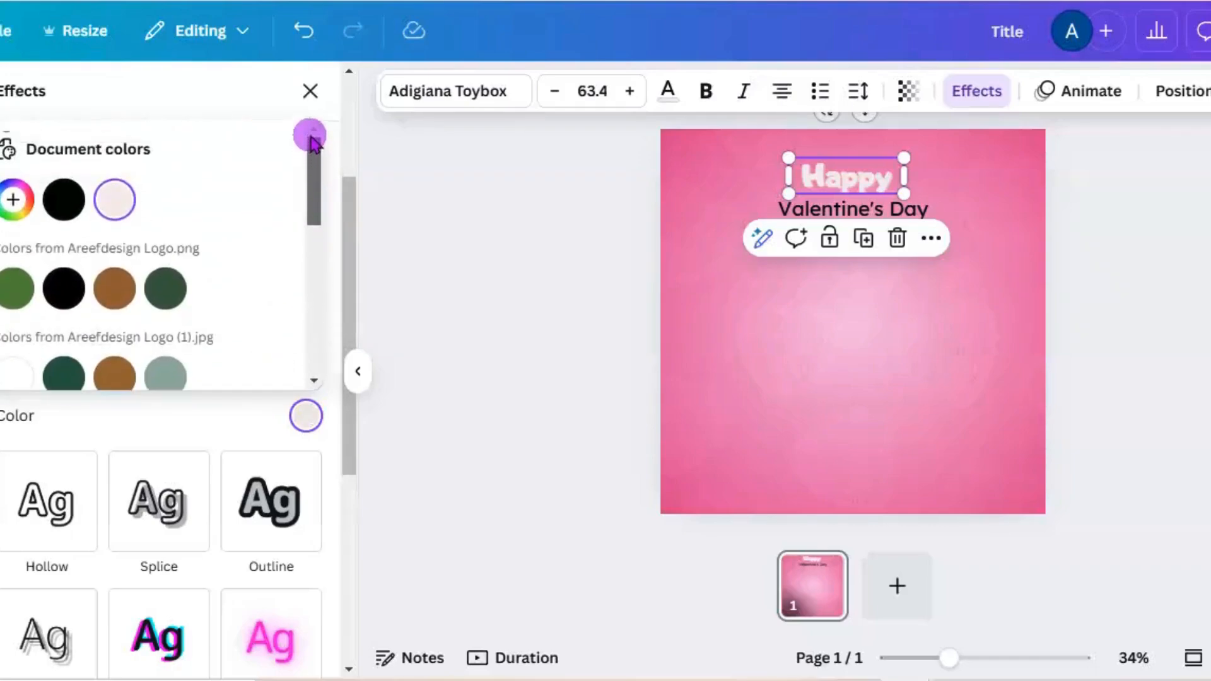
click(17, 200)
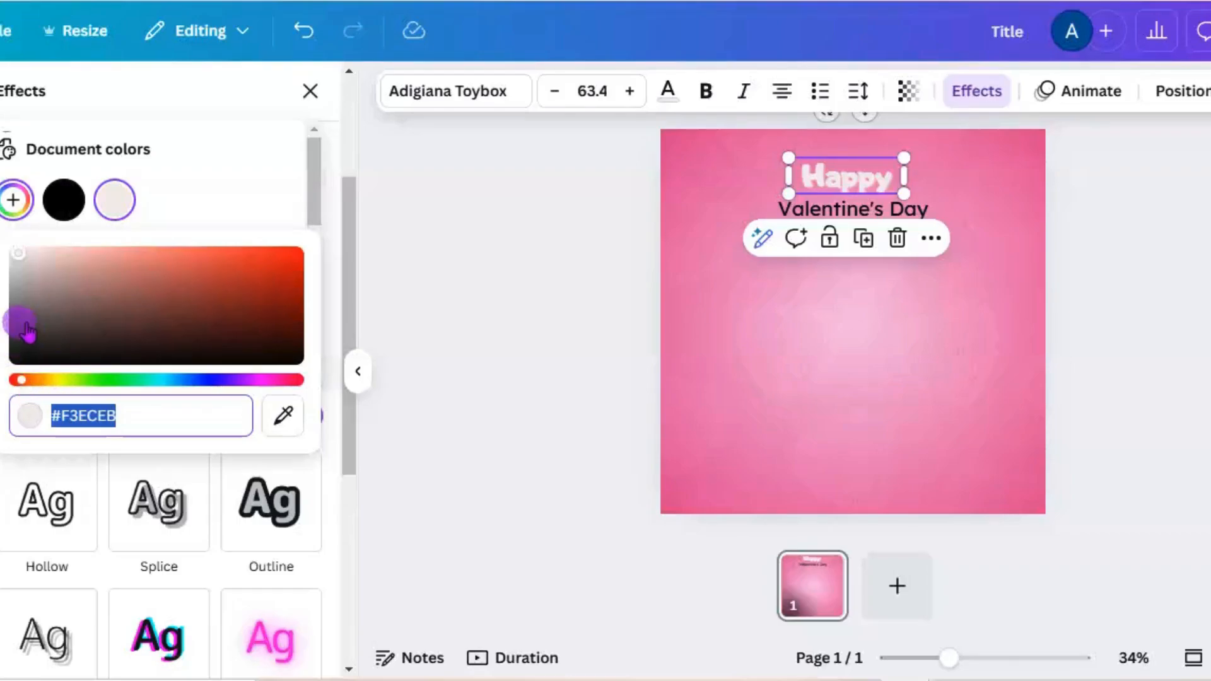
drag(21, 386, 297, 386)
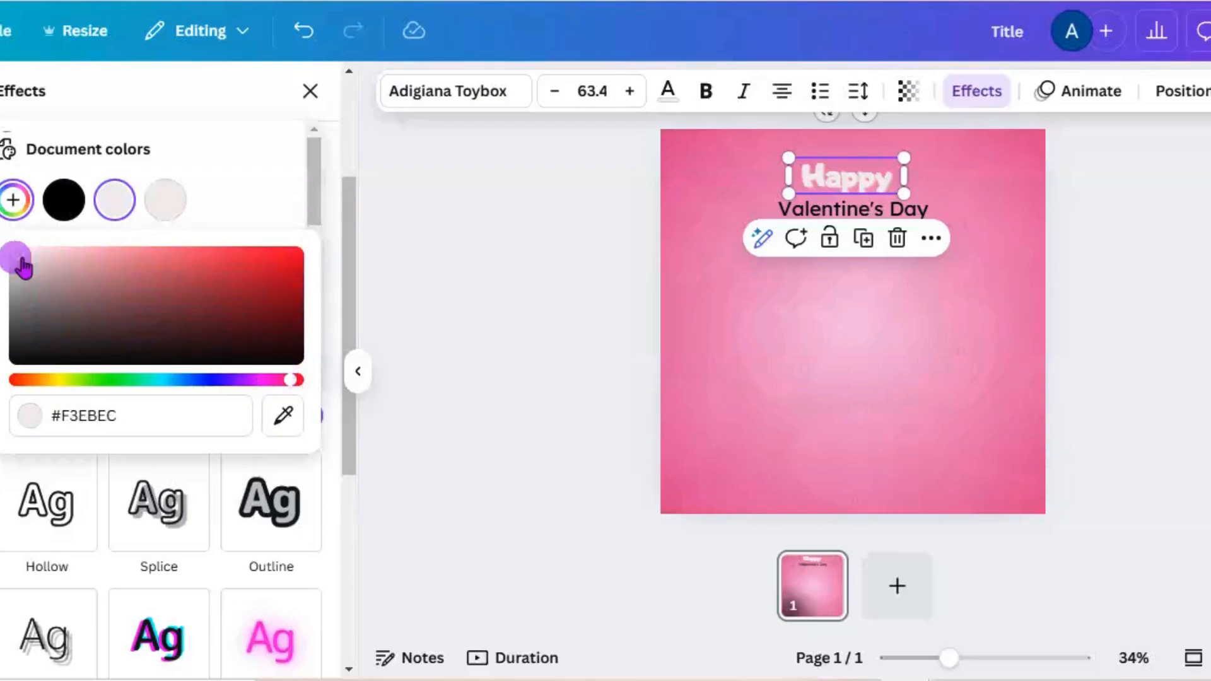
drag(18, 253, 236, 288)
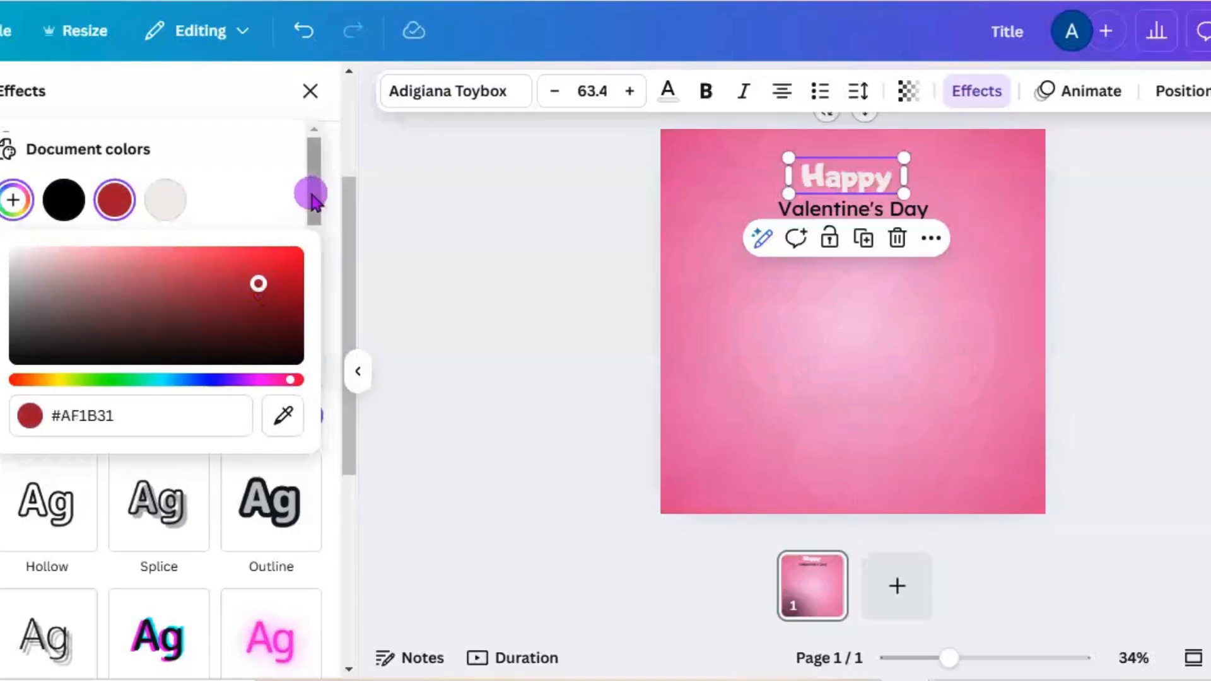
drag(311, 195, 313, 201)
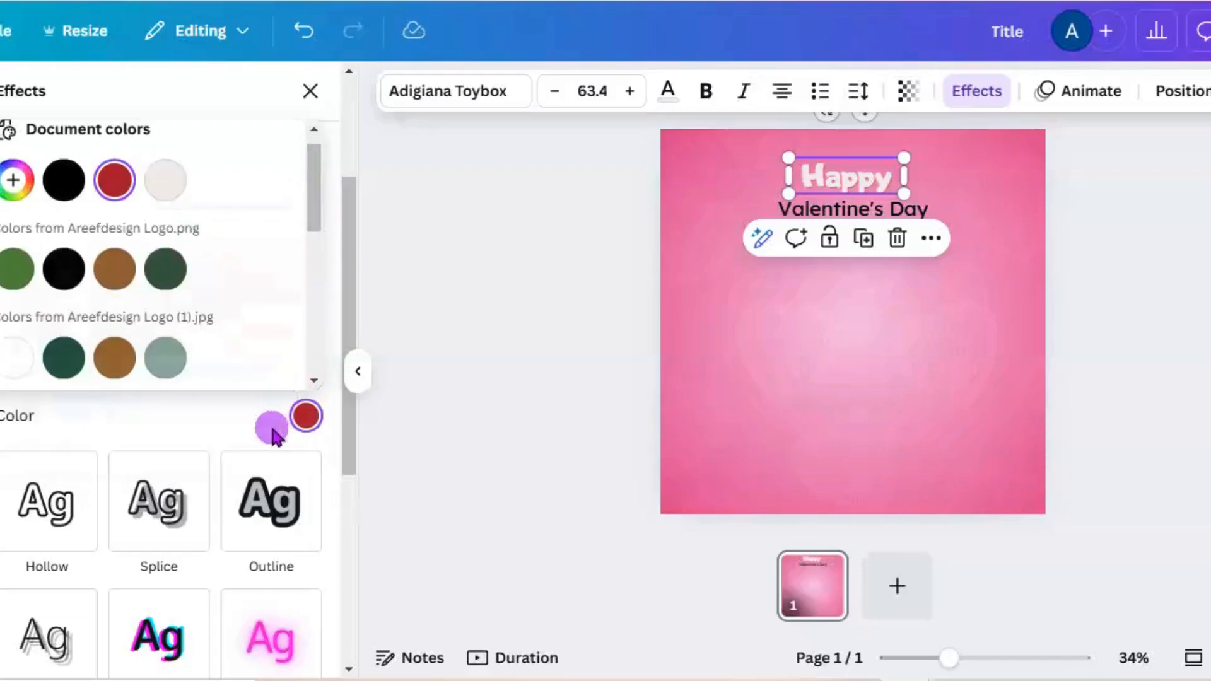
click(302, 413)
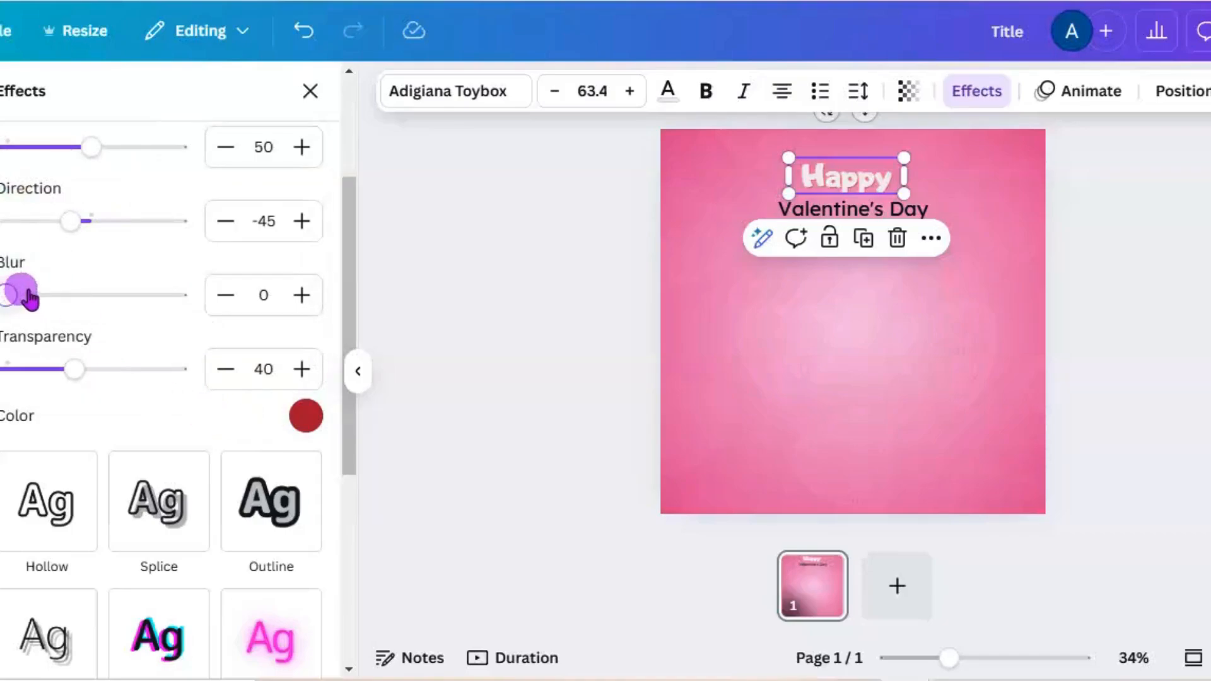
- Set the "Happy" shadow's direction to -50, blur to 0 and transparency to 100
drag(35, 297, 6, 293)
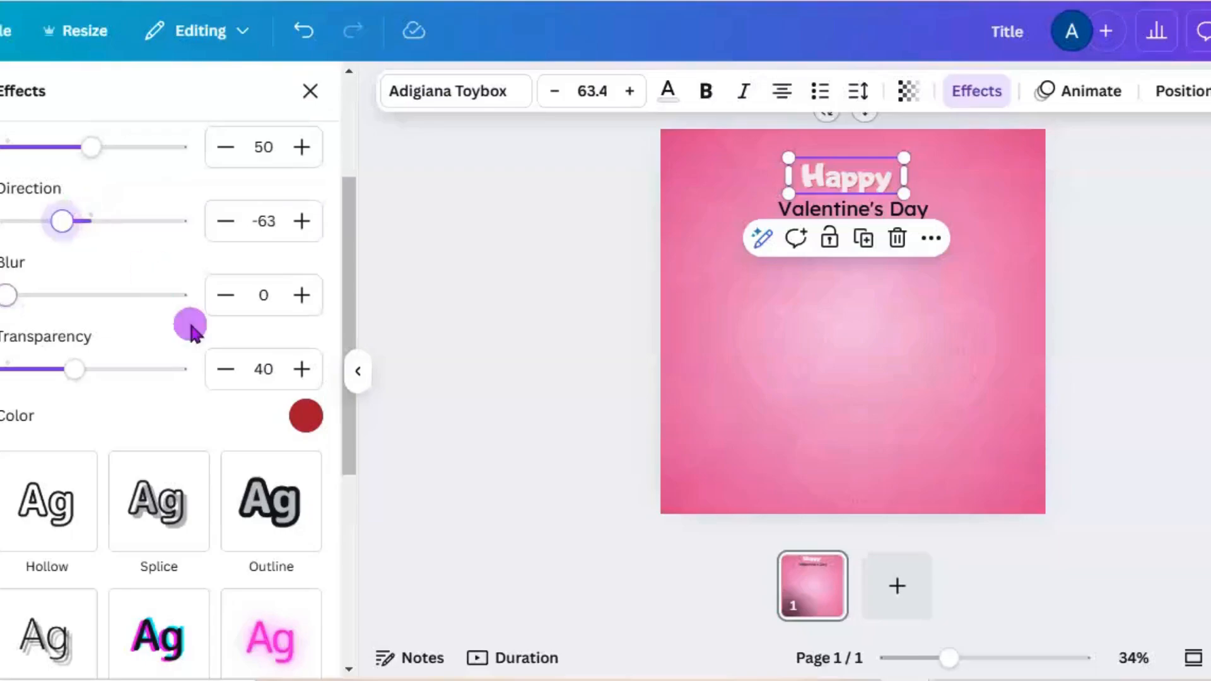
drag(75, 381, 167, 383)
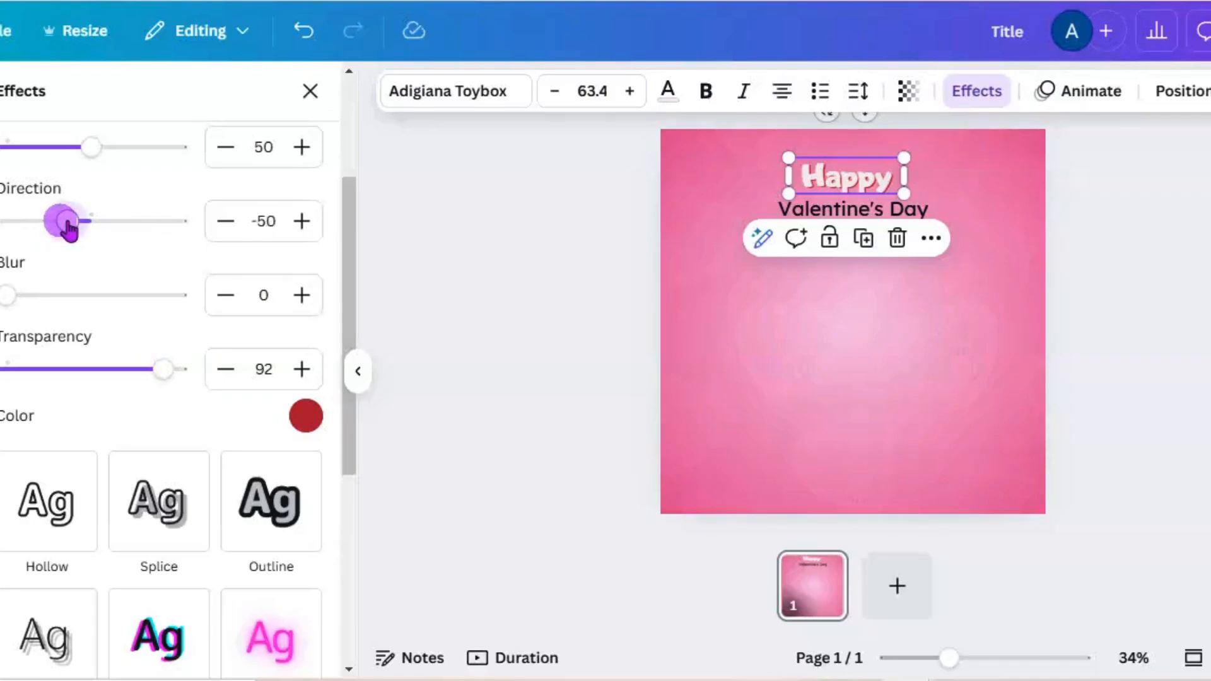
drag(167, 380, 192, 384)
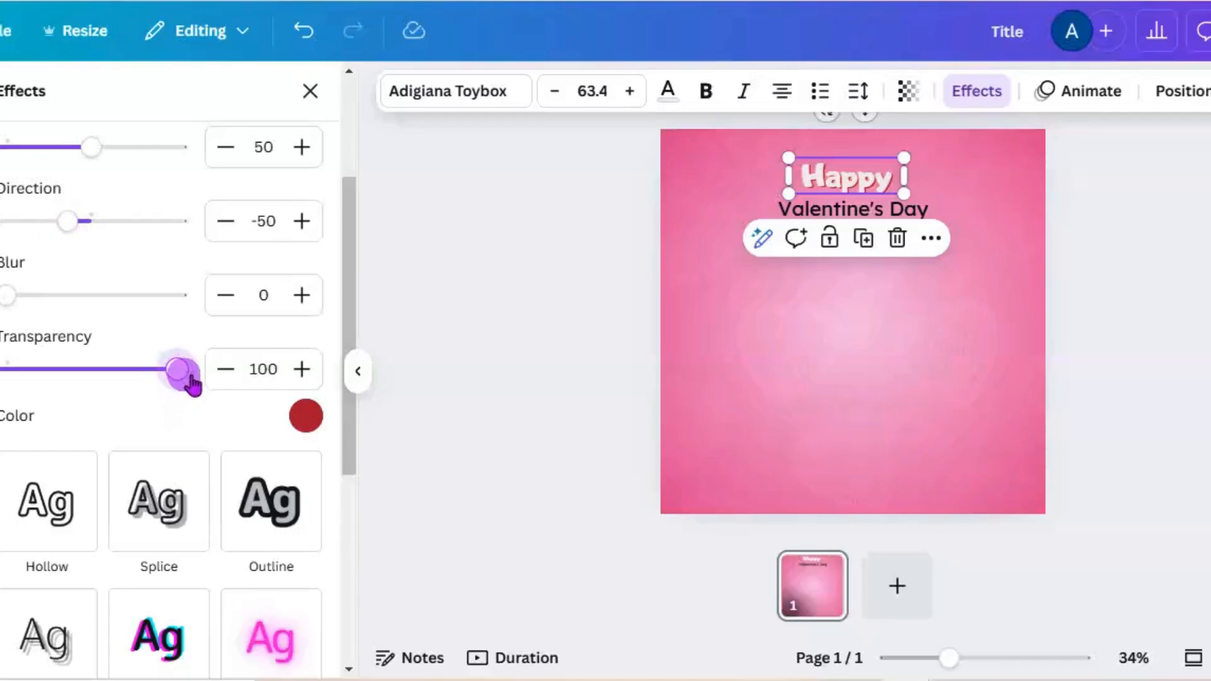
- Apply the Shadow effect to the "Valentine's Day" text with the dark red document color
click(803, 217)
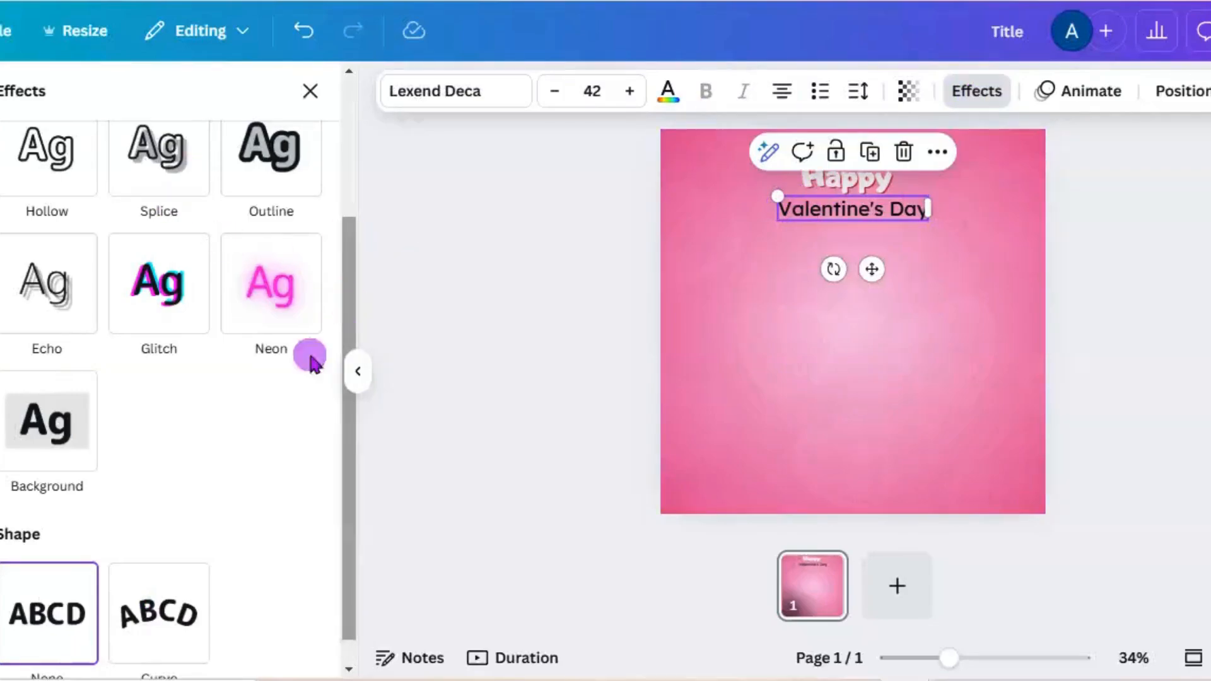
drag(349, 284, 343, 143)
click(167, 245)
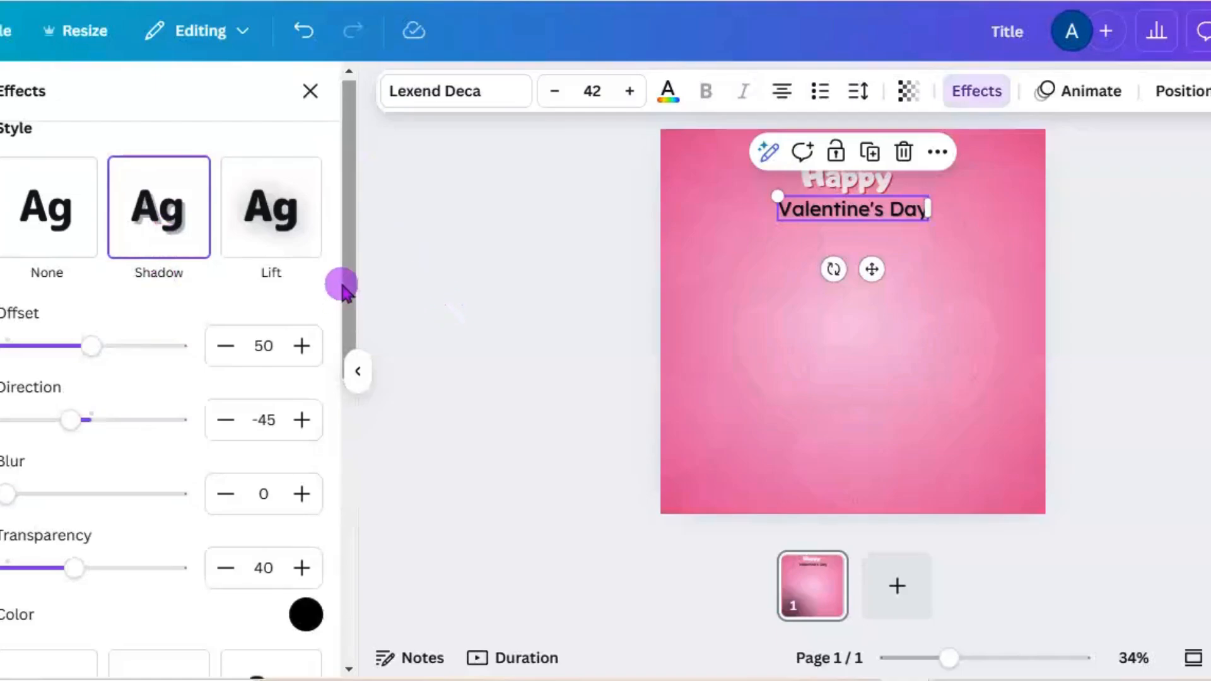
drag(355, 290, 346, 316)
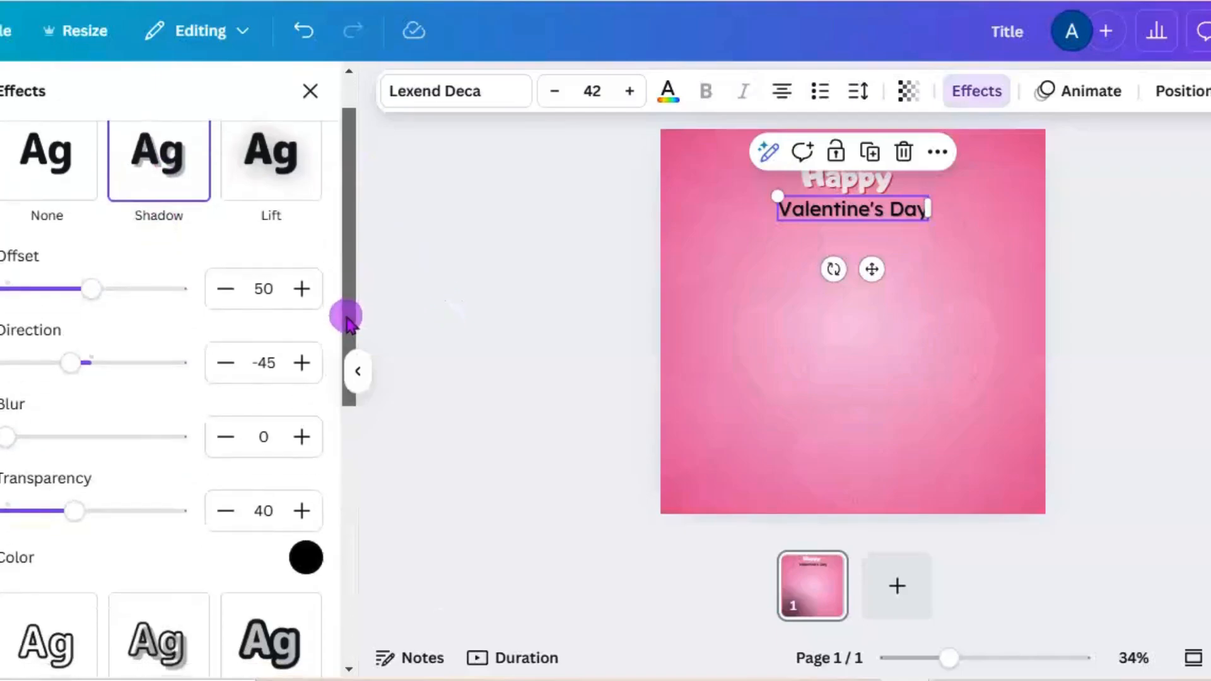
click(306, 557)
click(115, 341)
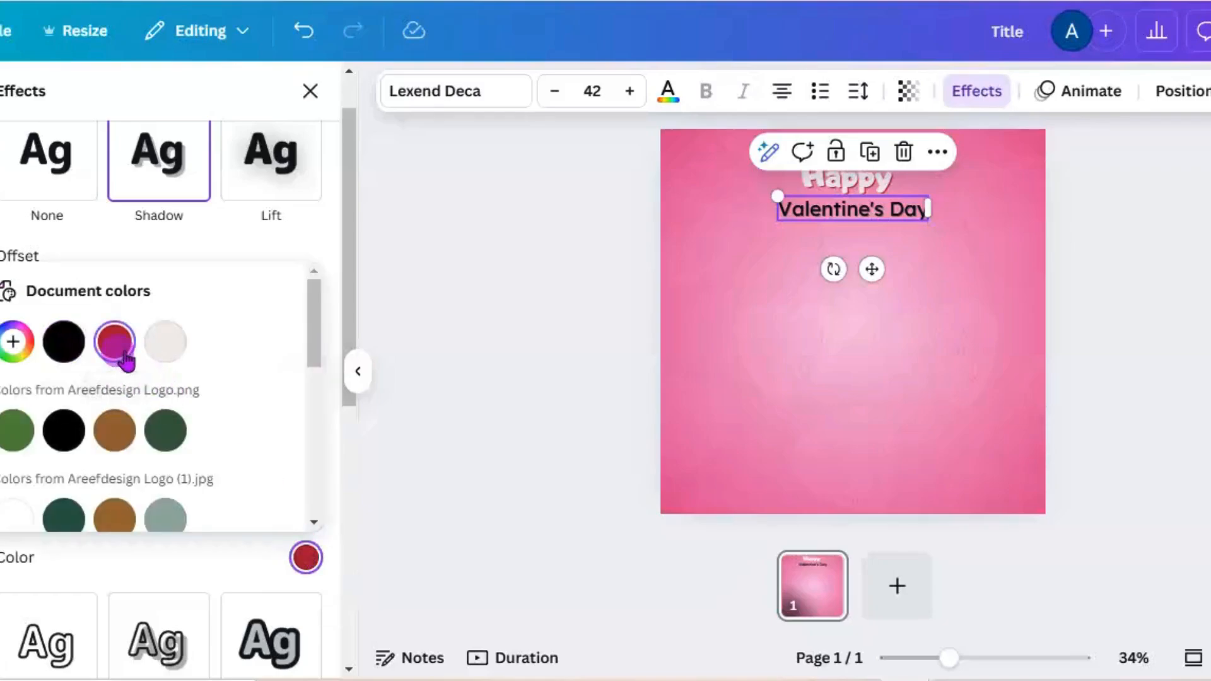
- Set the "Valentine's Day" shadow's transparency to 100 and its offset to 70
click(348, 335)
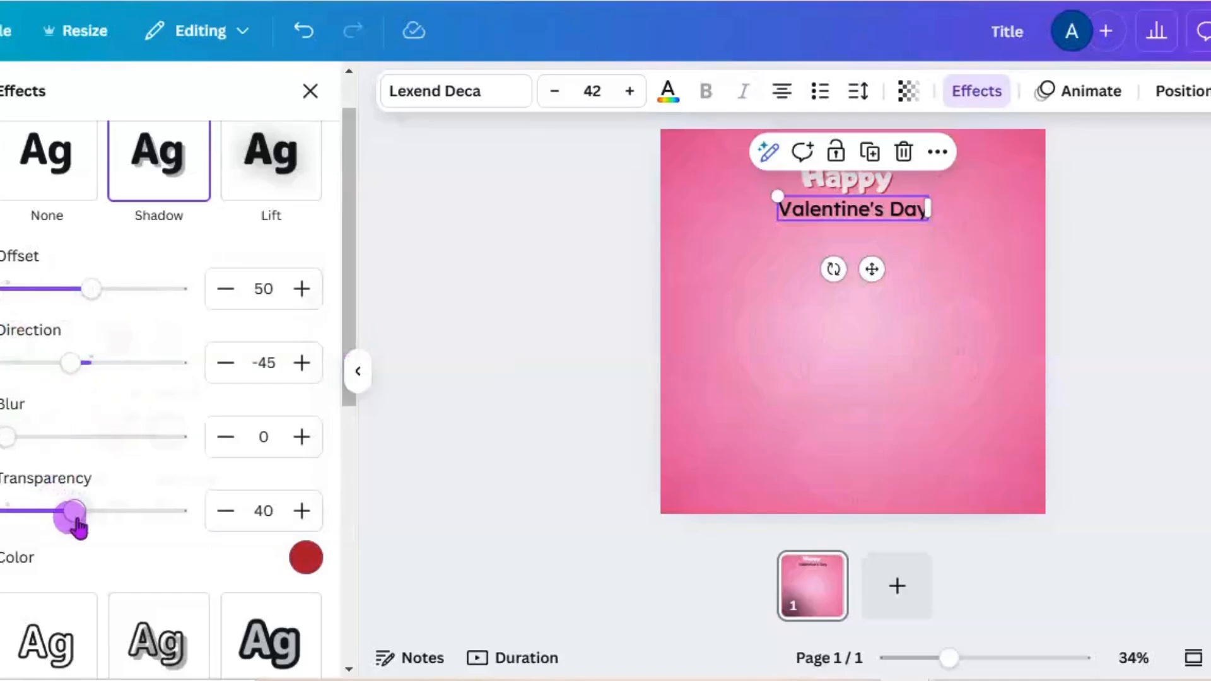
drag(72, 523, 184, 523)
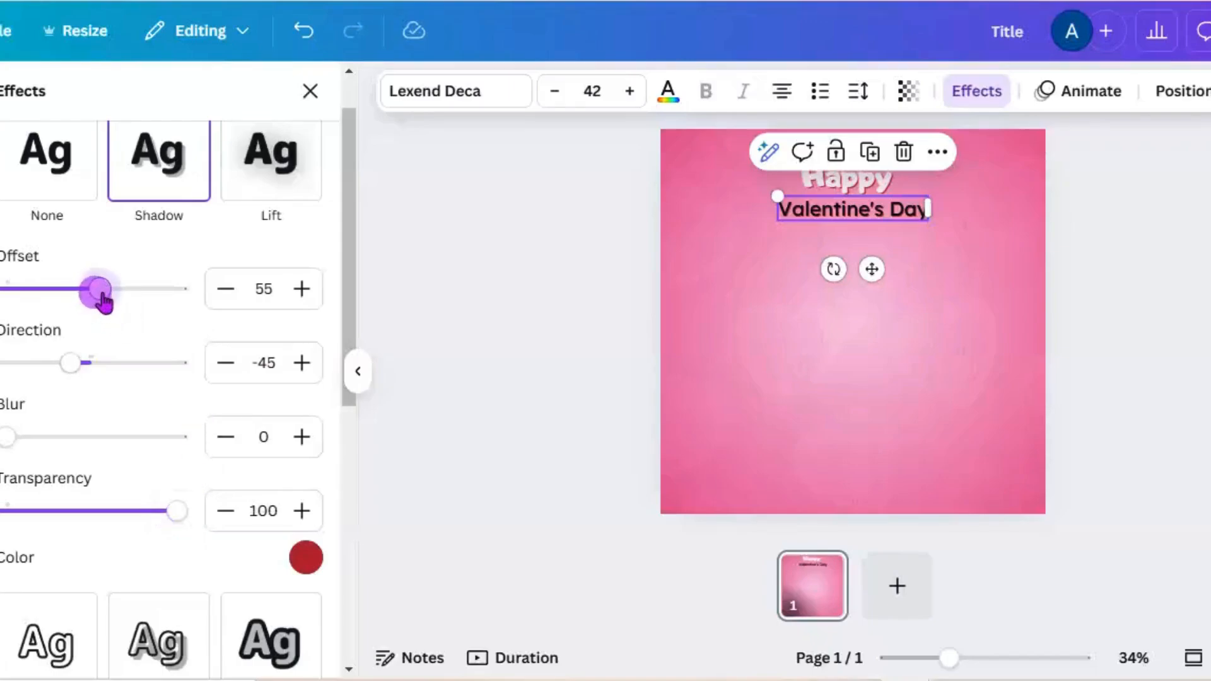
drag(112, 302, 122, 302)
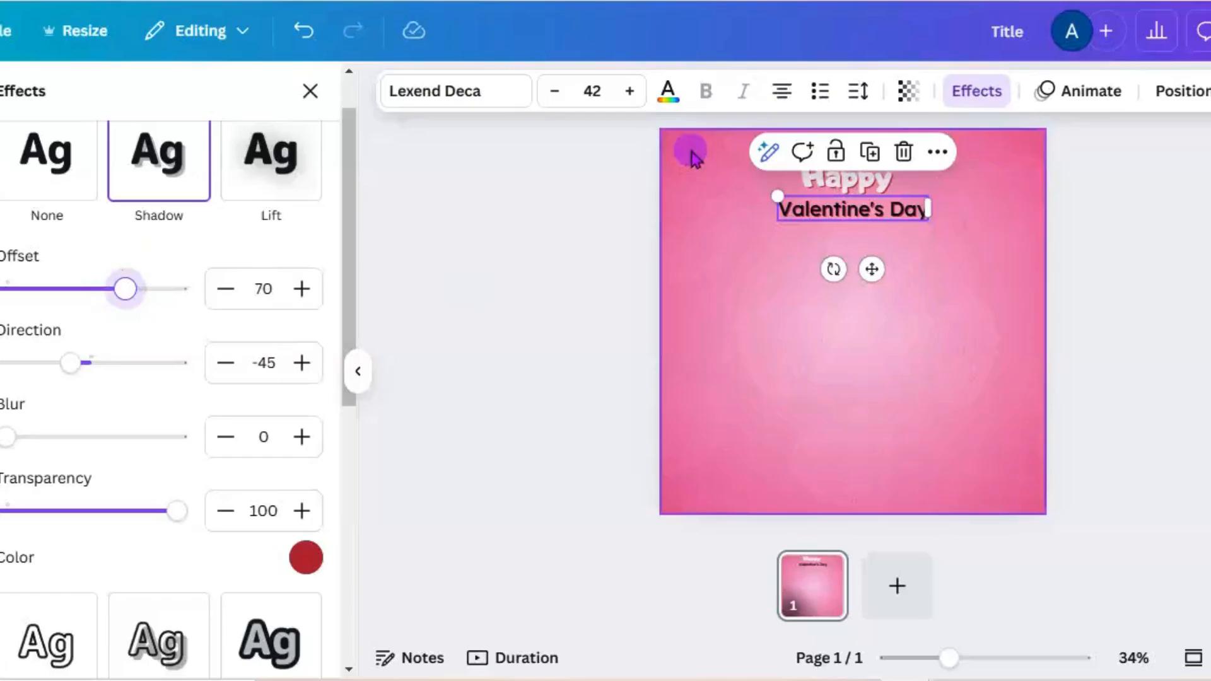
- Recolor the "Valentine's Day" text with the pale dusty pink photo color and change its font to Adigiana Toybox
click(306, 557)
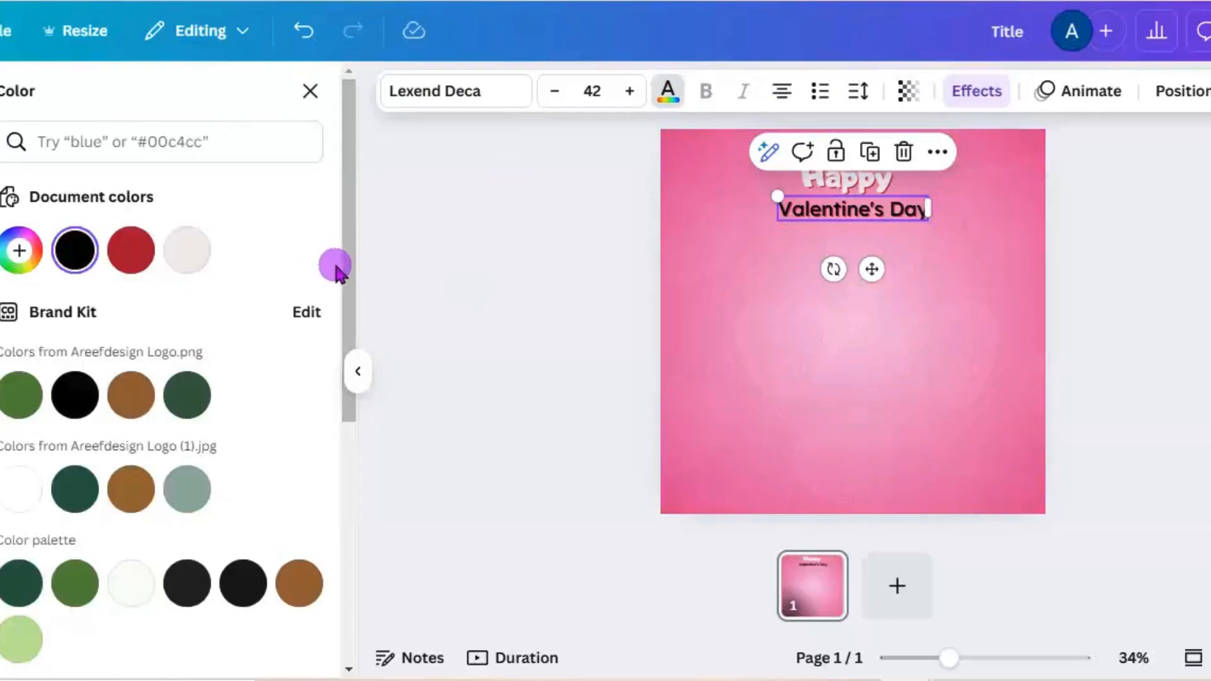
scroll(347, 295, down, 1)
drag(348, 297, 354, 378)
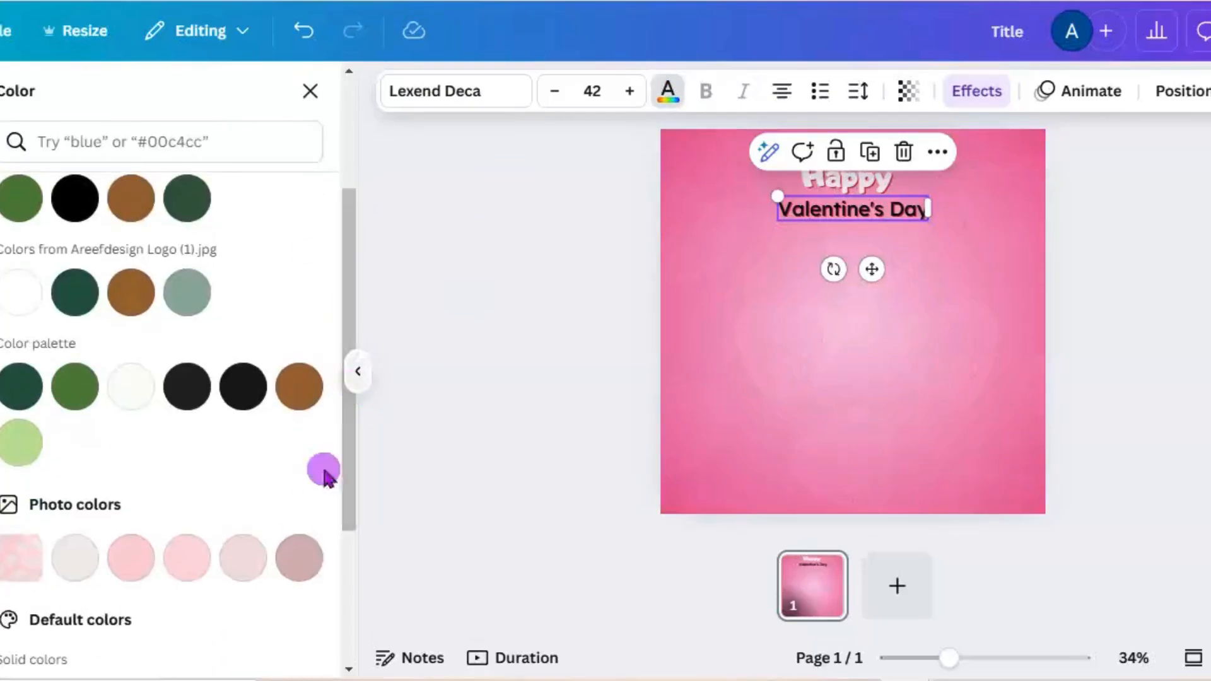
click(255, 571)
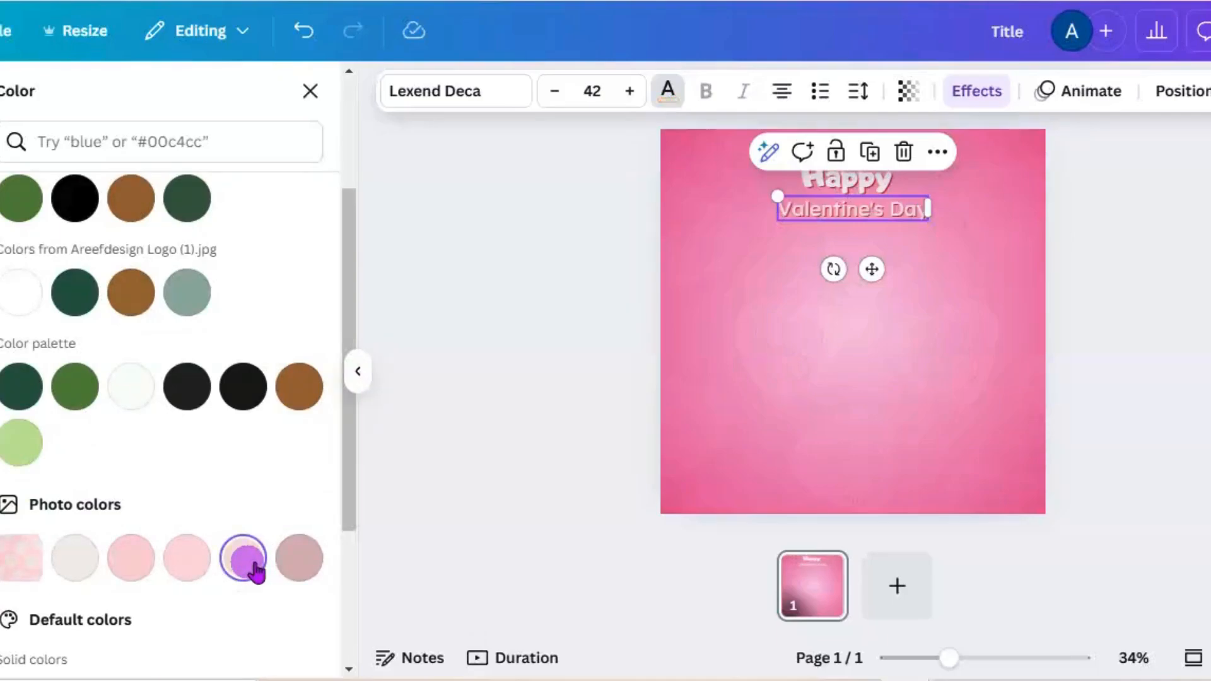
click(489, 99)
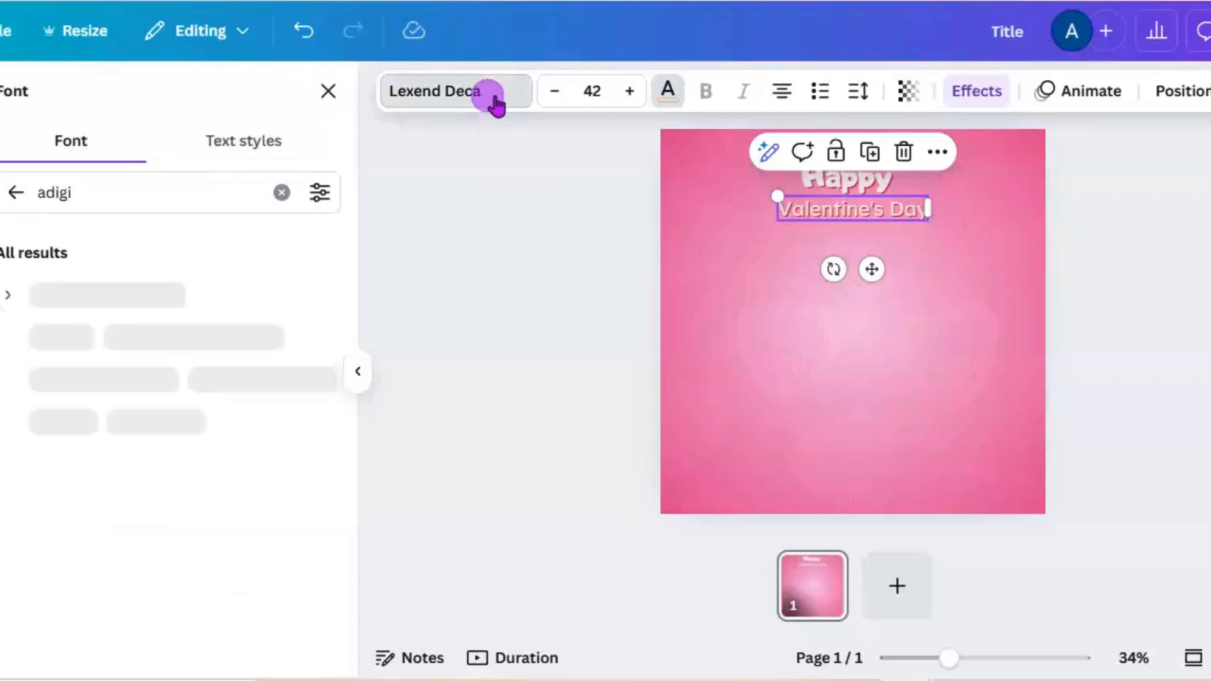
click(131, 293)
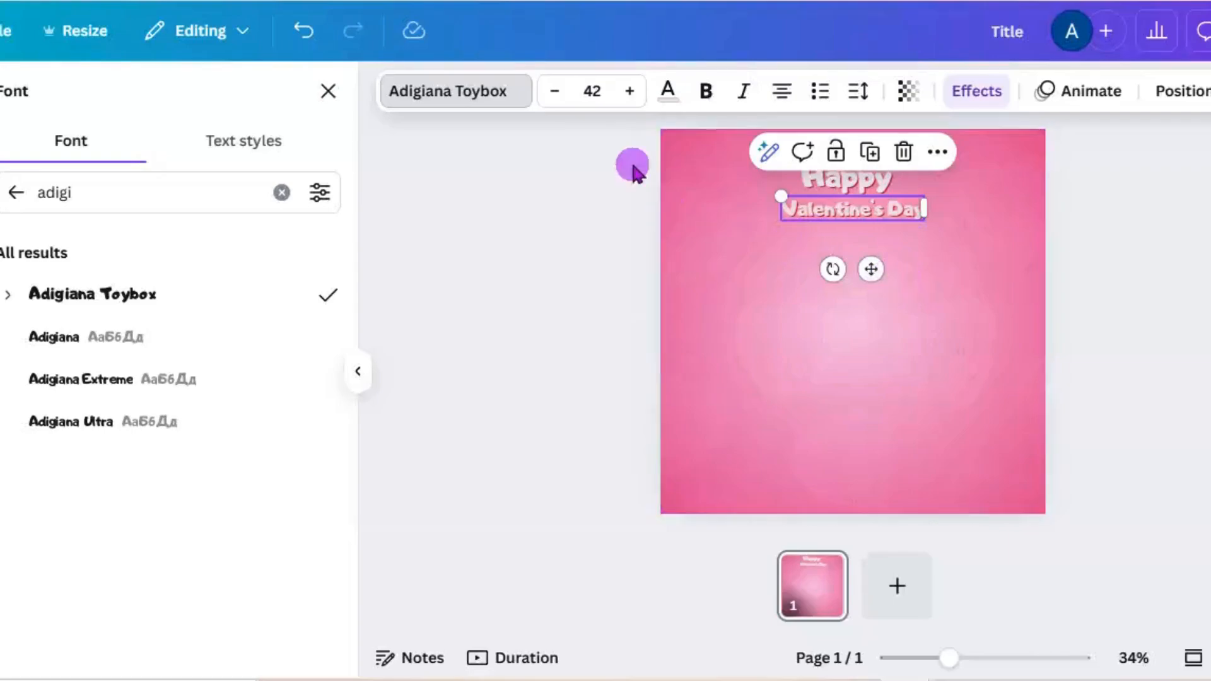
- Set the "Happy" text's font size to 64
click(838, 184)
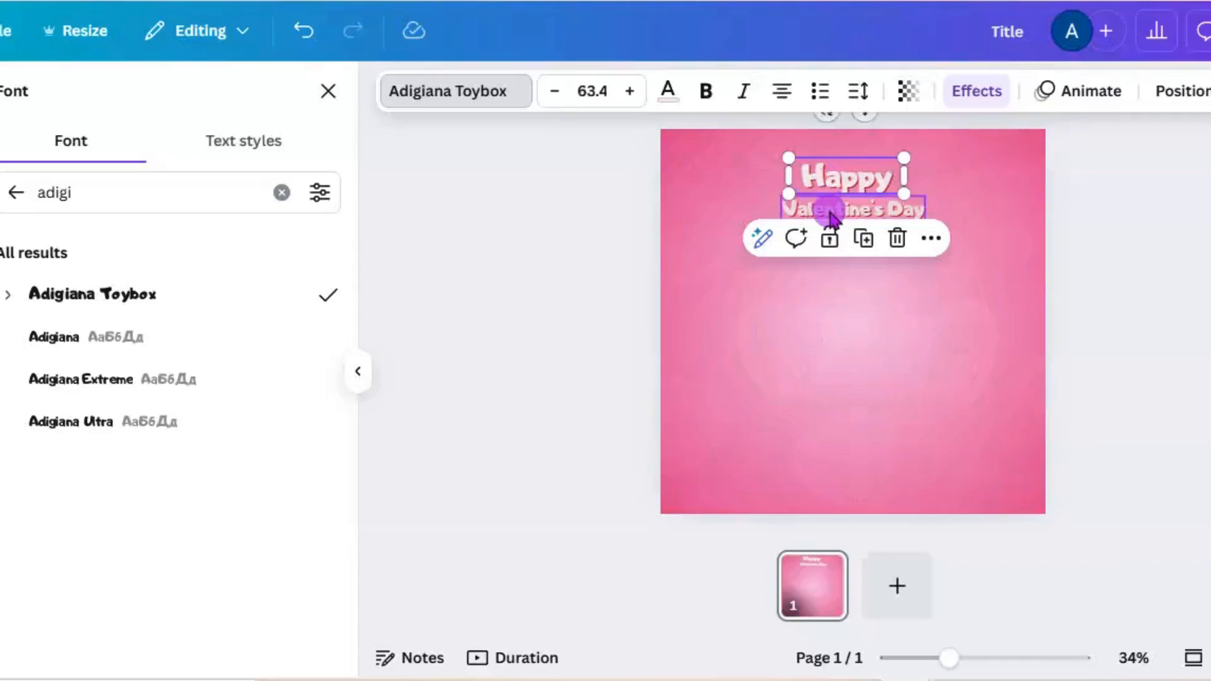
click(597, 99)
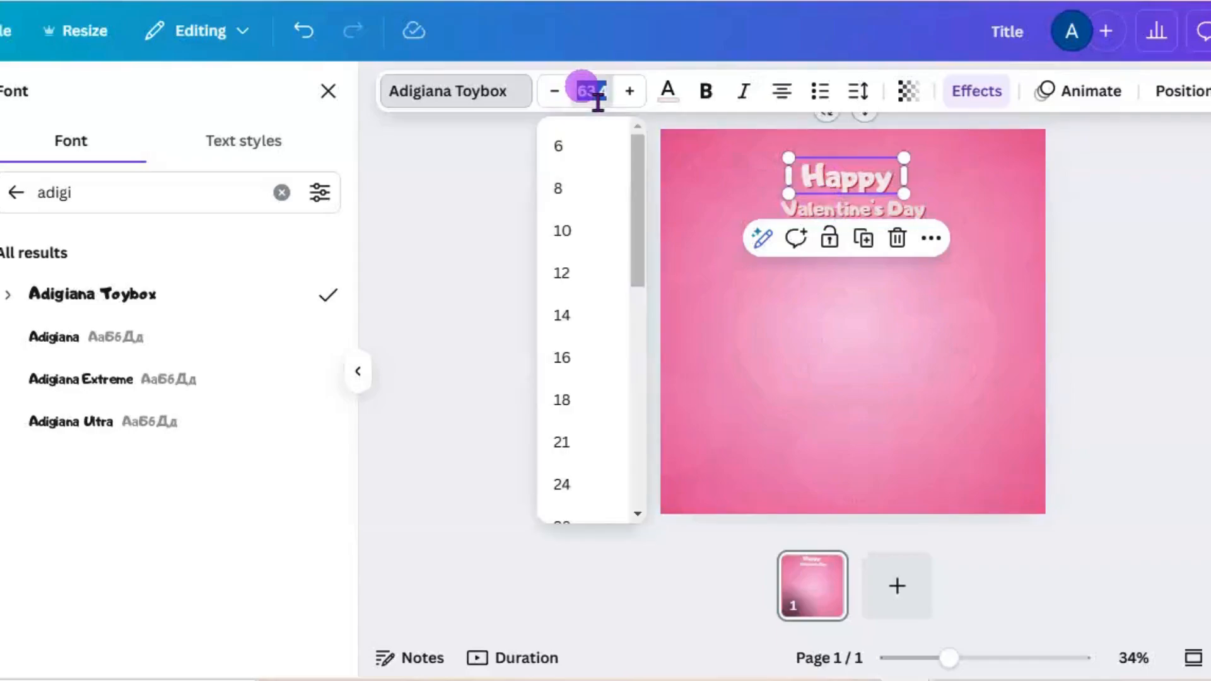
text(64)
key(Return)
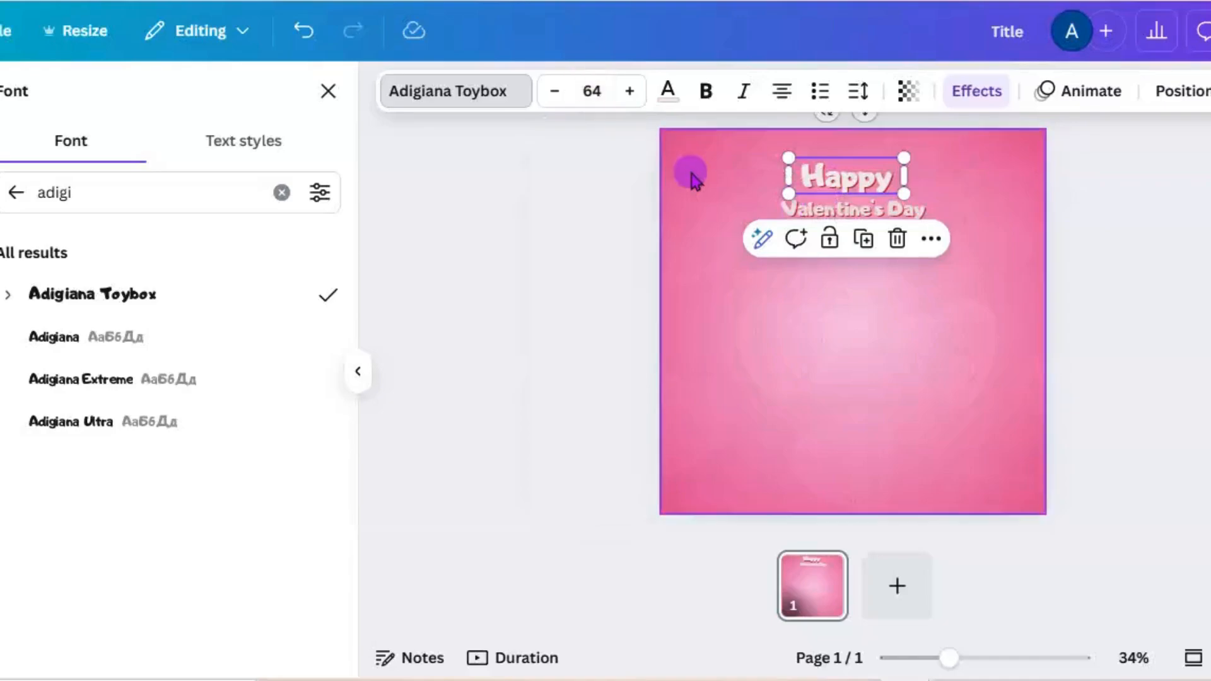
- Set the "Valentine's Day" text's font size to 64 and place it centered, closely beneath "Happy"
click(819, 213)
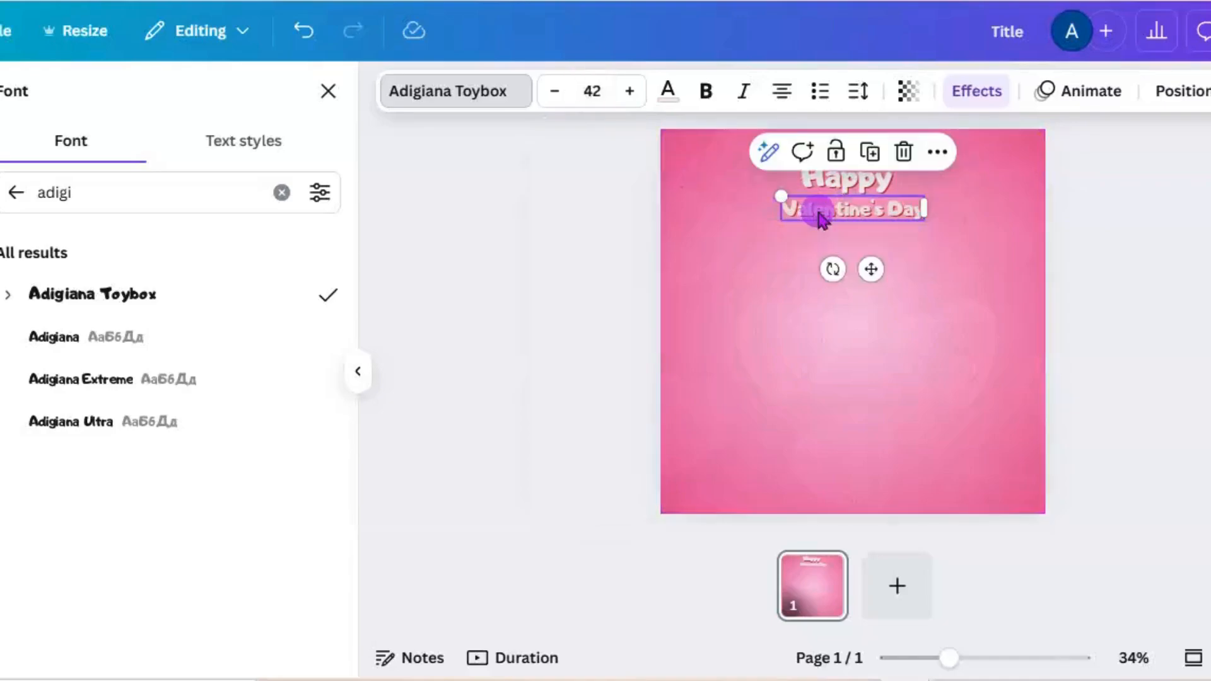
click(596, 92)
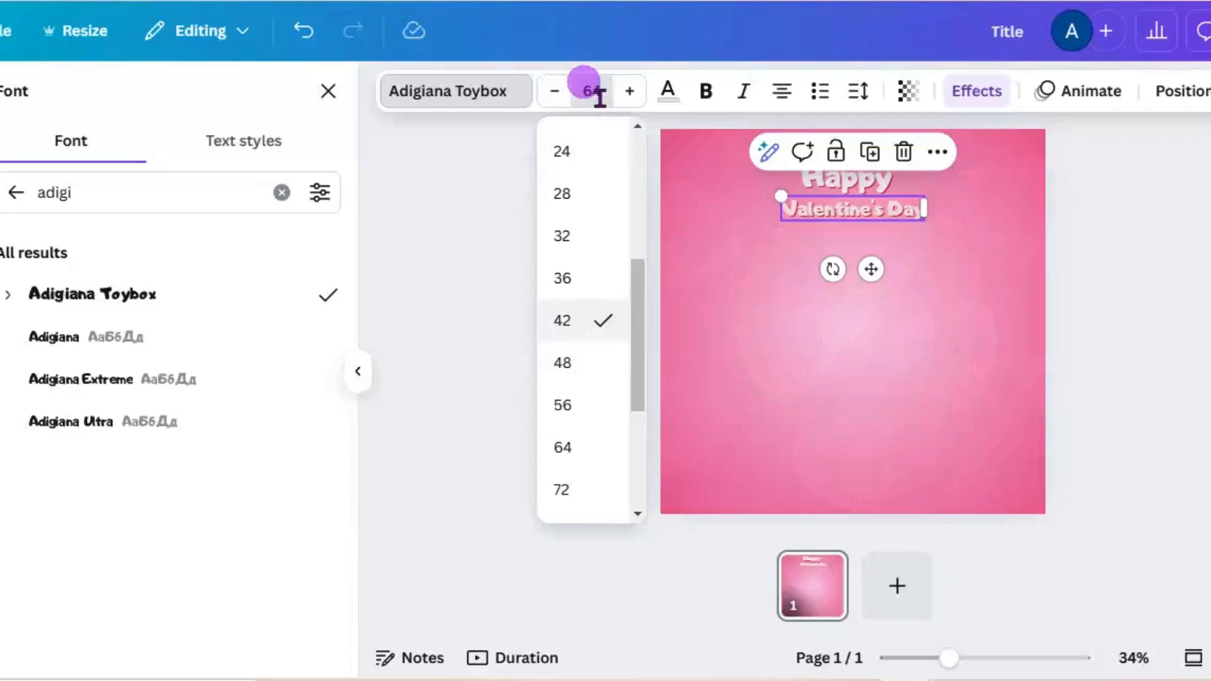
text(64)
key(Return)
drag(861, 271, 862, 261)
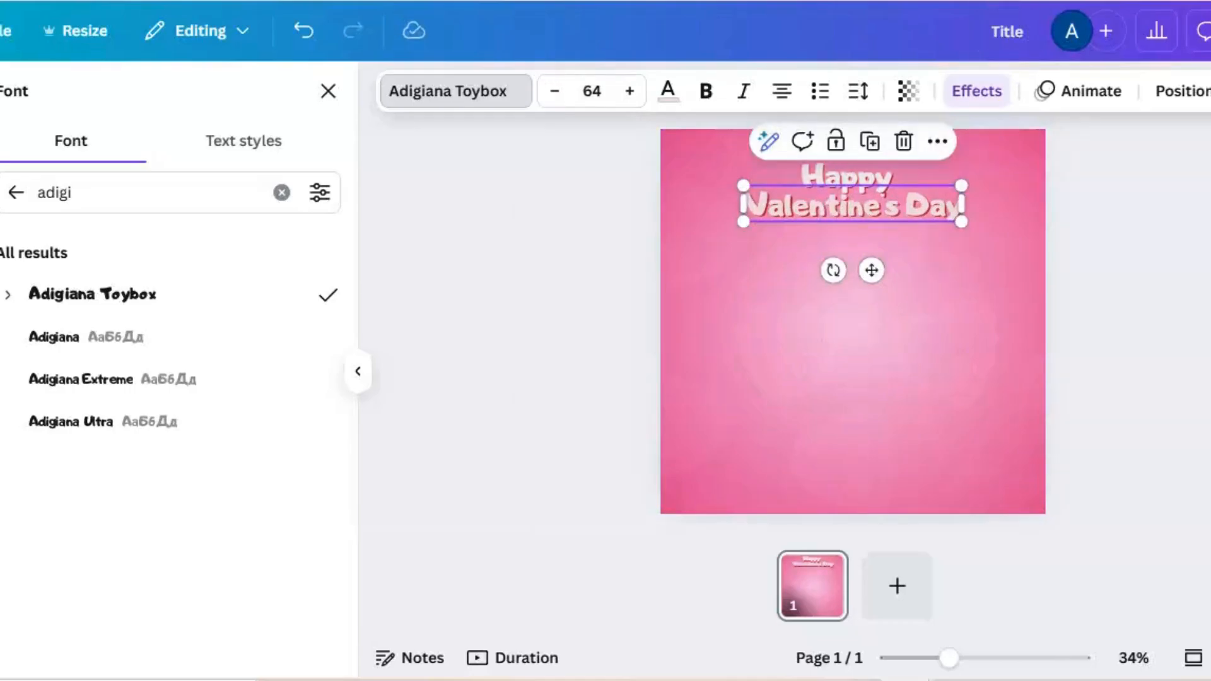
click(862, 261)
click(32, 197)
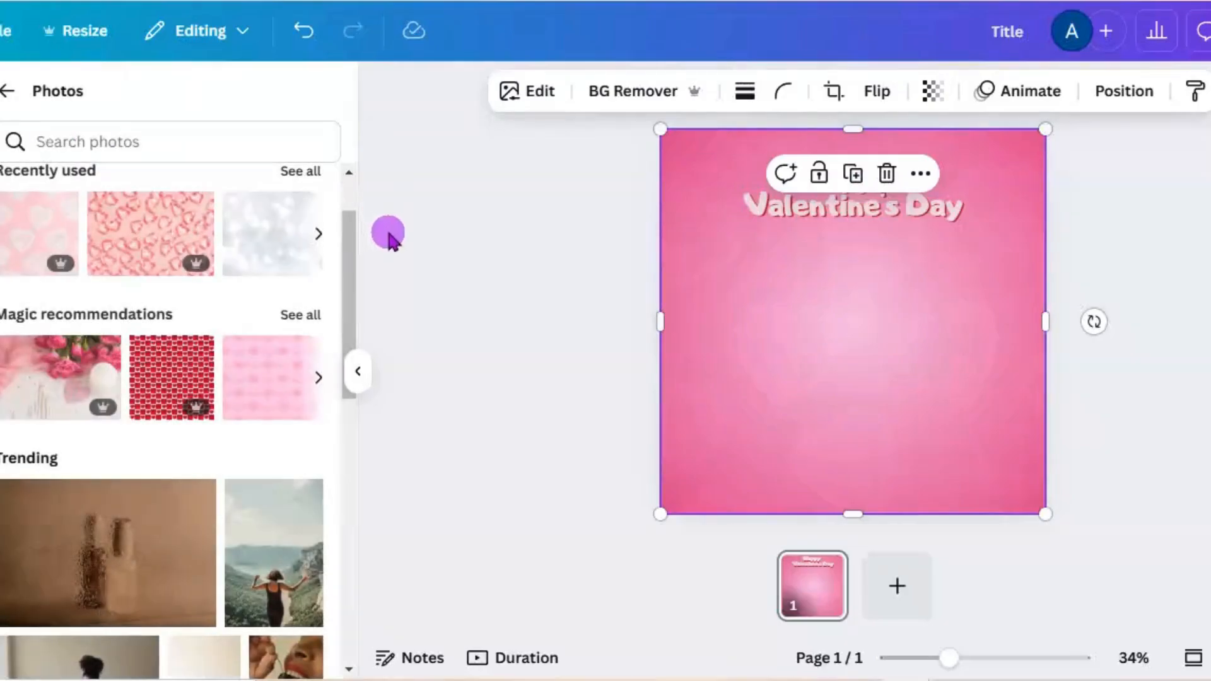
drag(350, 220, 341, 170)
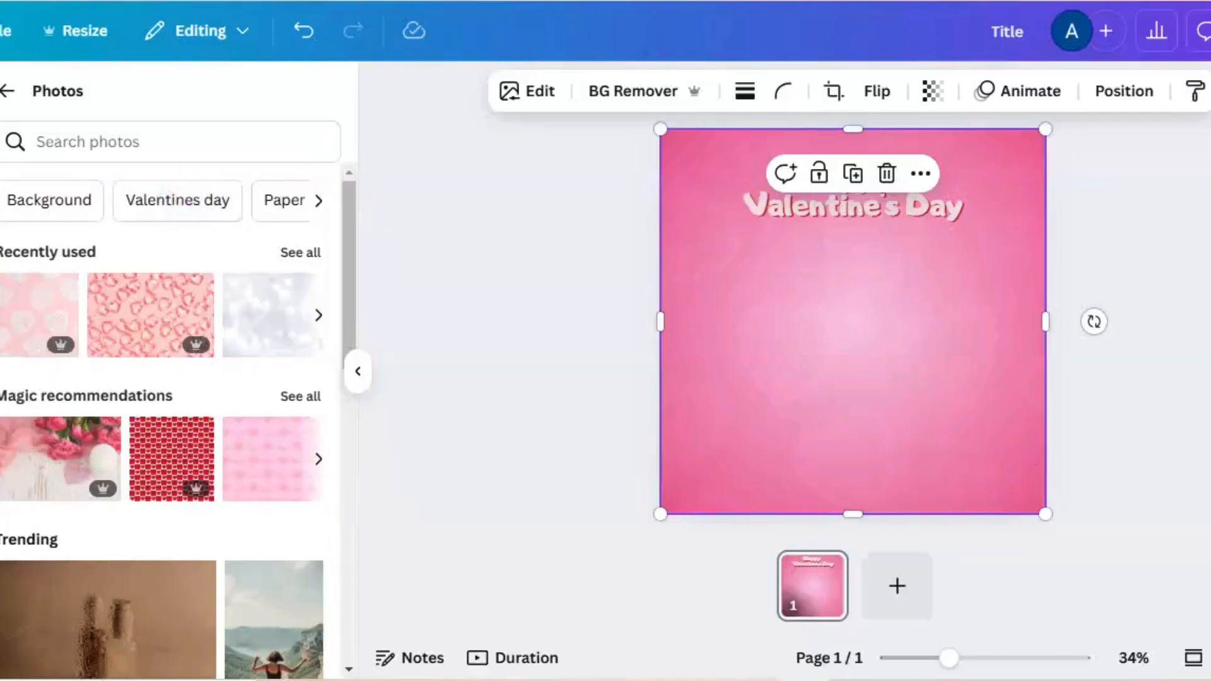
click(183, 142)
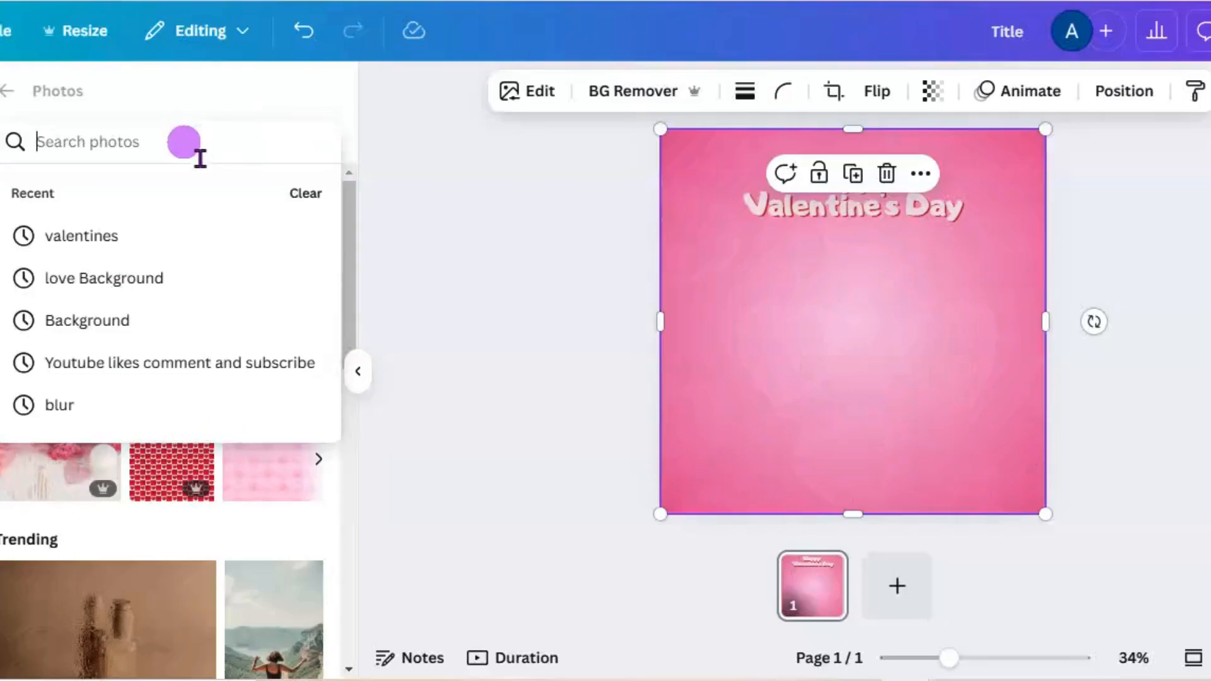
click(19, 89)
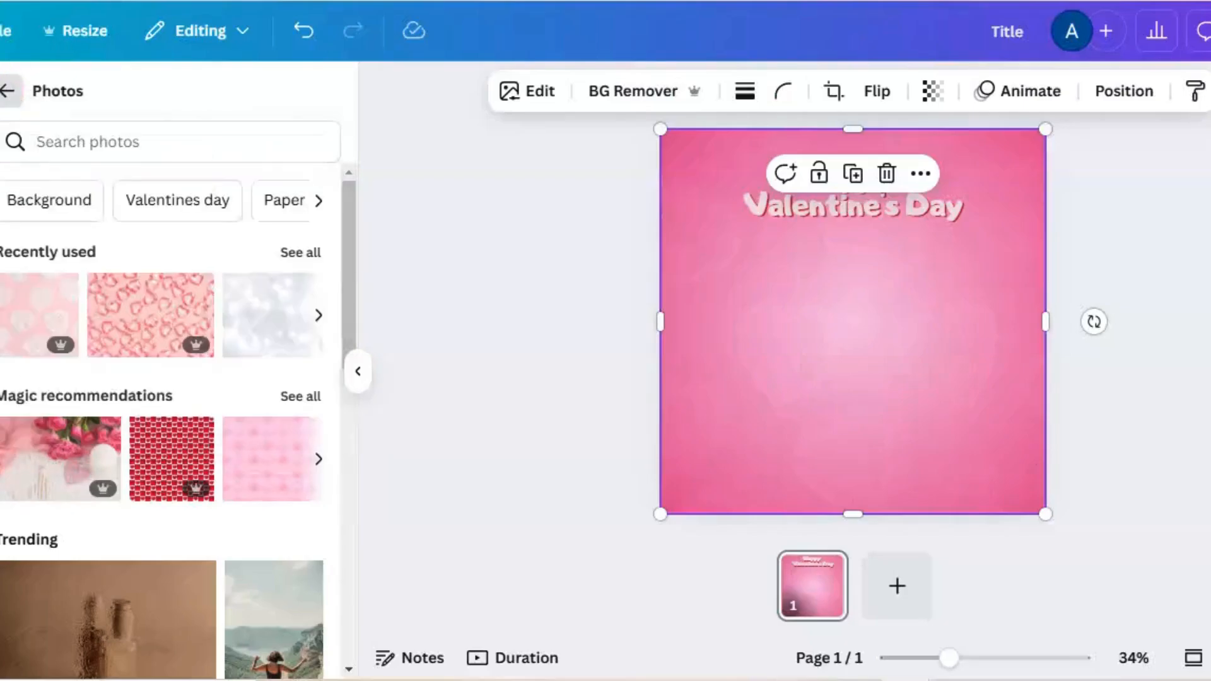
click(124, 95)
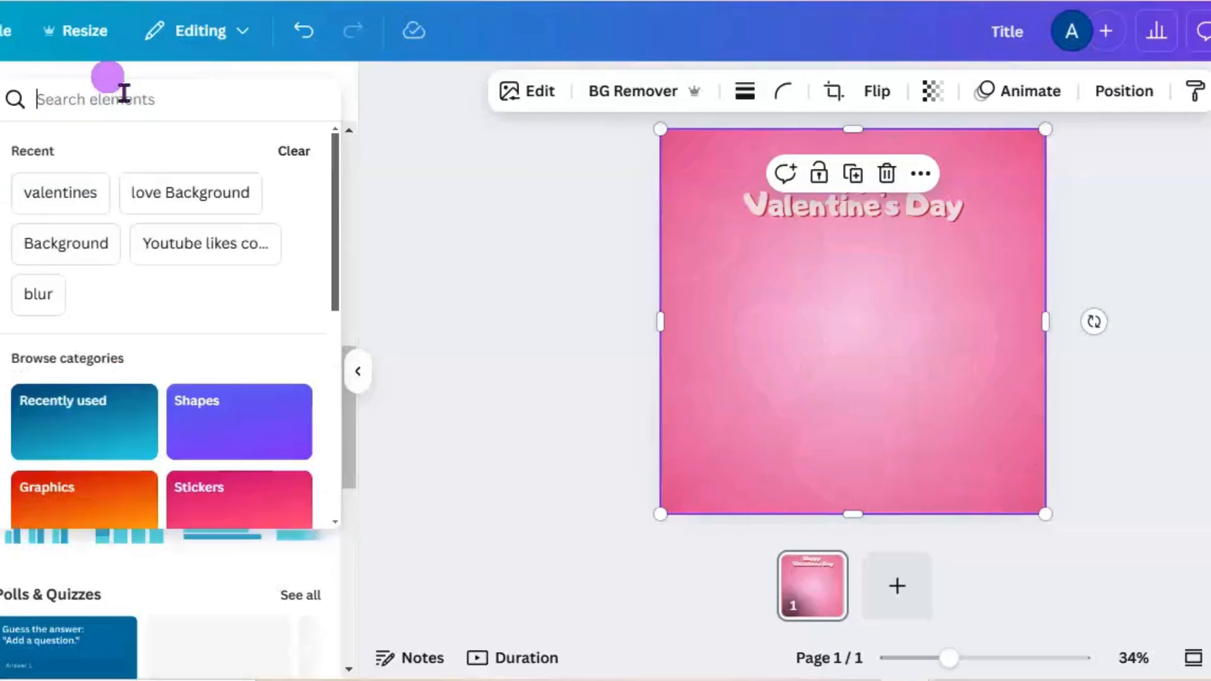
text(Happy)
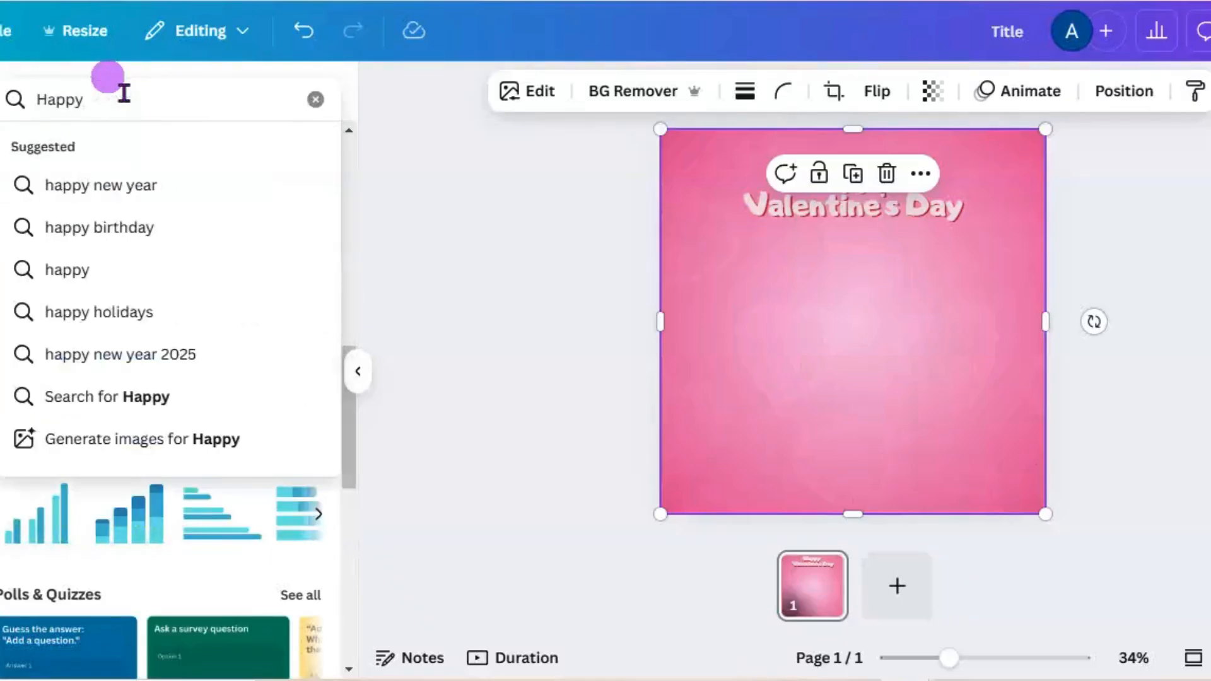
key(BackSpace)
key(BackSpace)
key(BackSpace)
key(BackSpace)
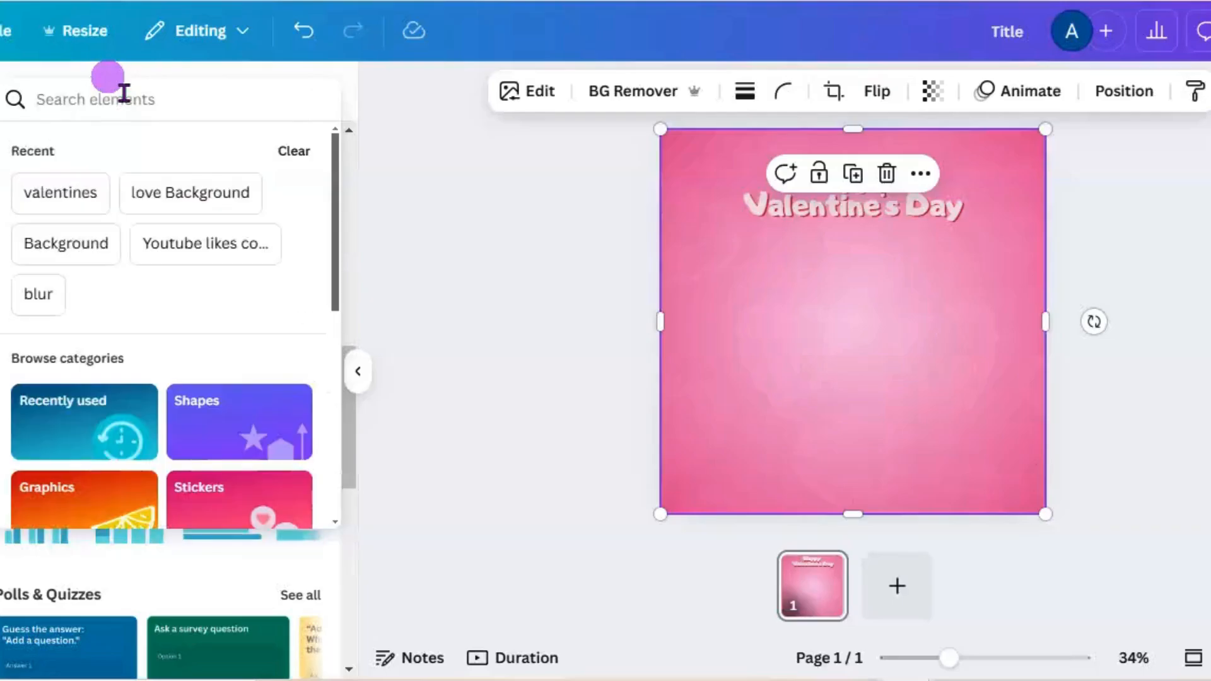
- Search the elements library for valentines and list all matching graphics
click(60, 193)
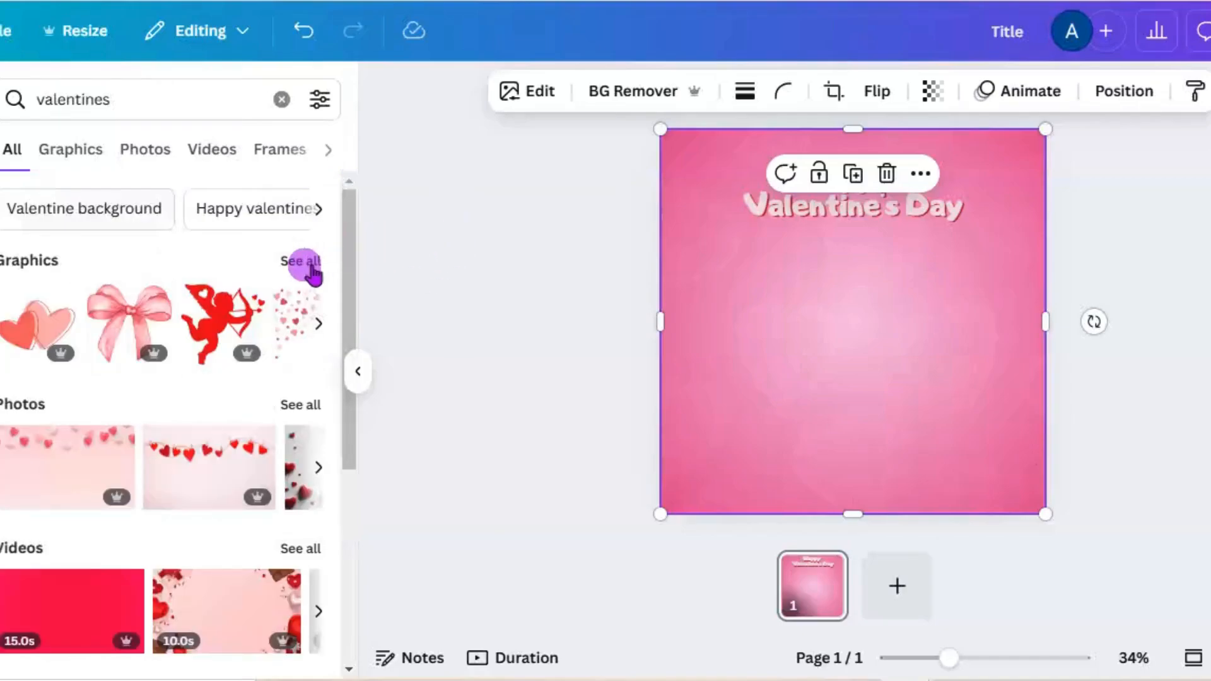
click(309, 265)
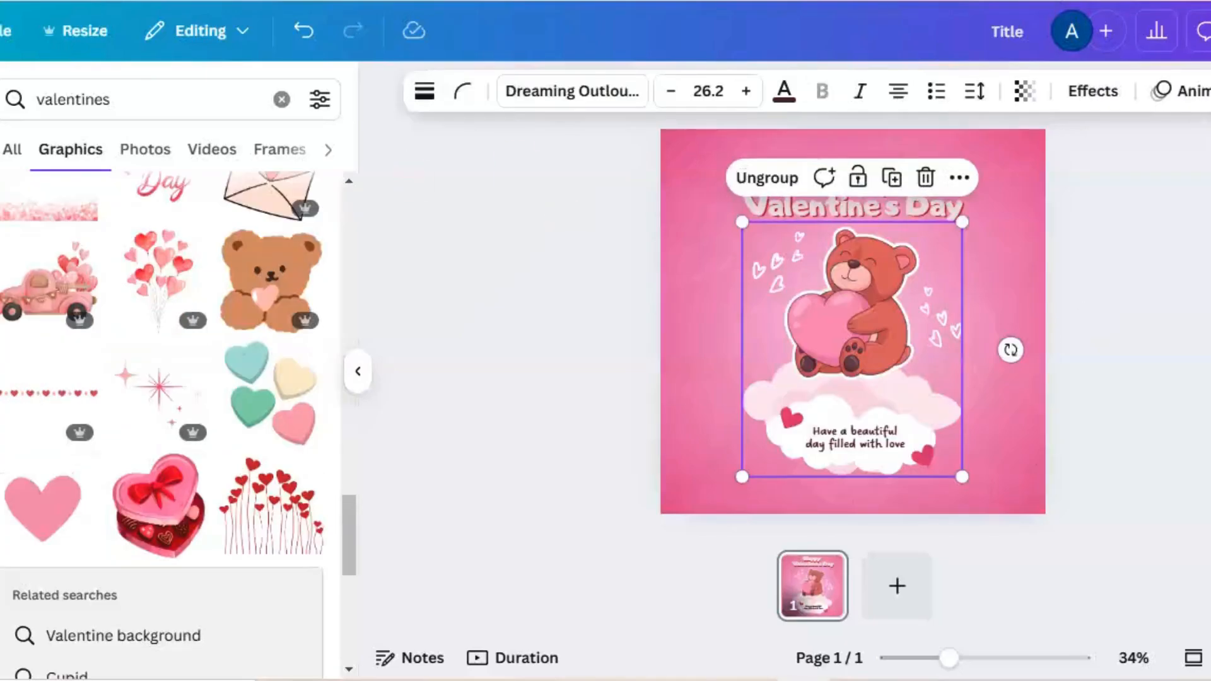
- Ungroup the bear-on-cloud artwork and group all its pieces together with the "Happy" and "Valentine's Day" title texts
click(799, 178)
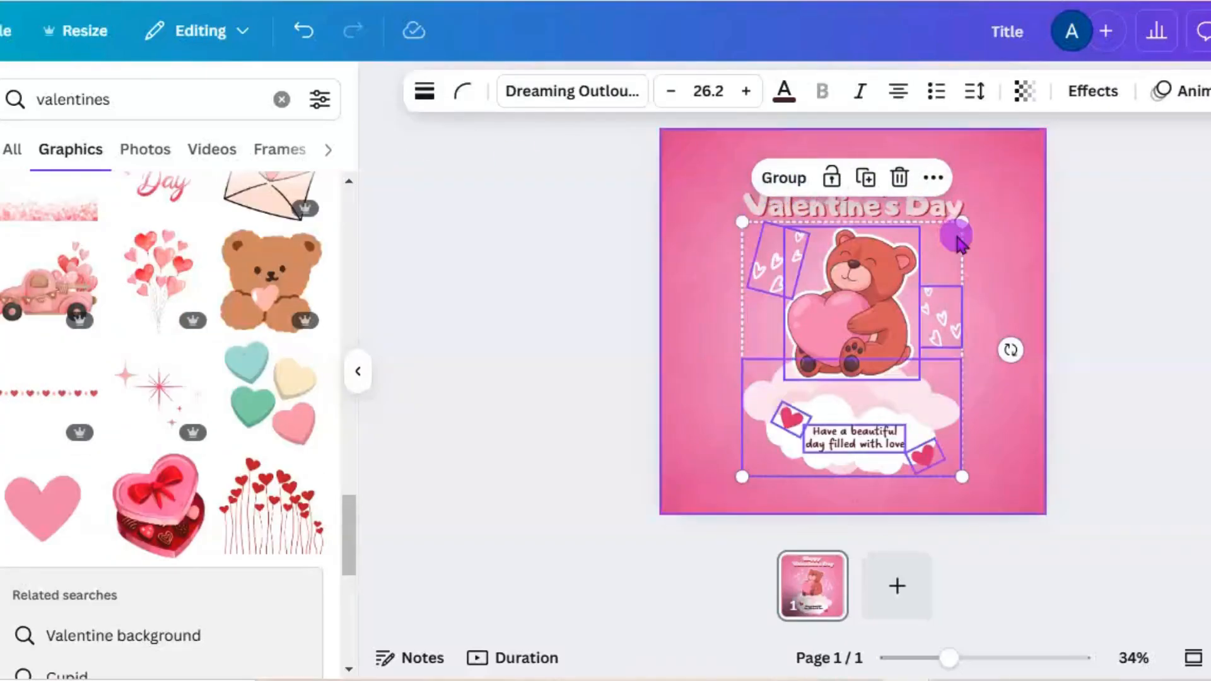
click(1008, 318)
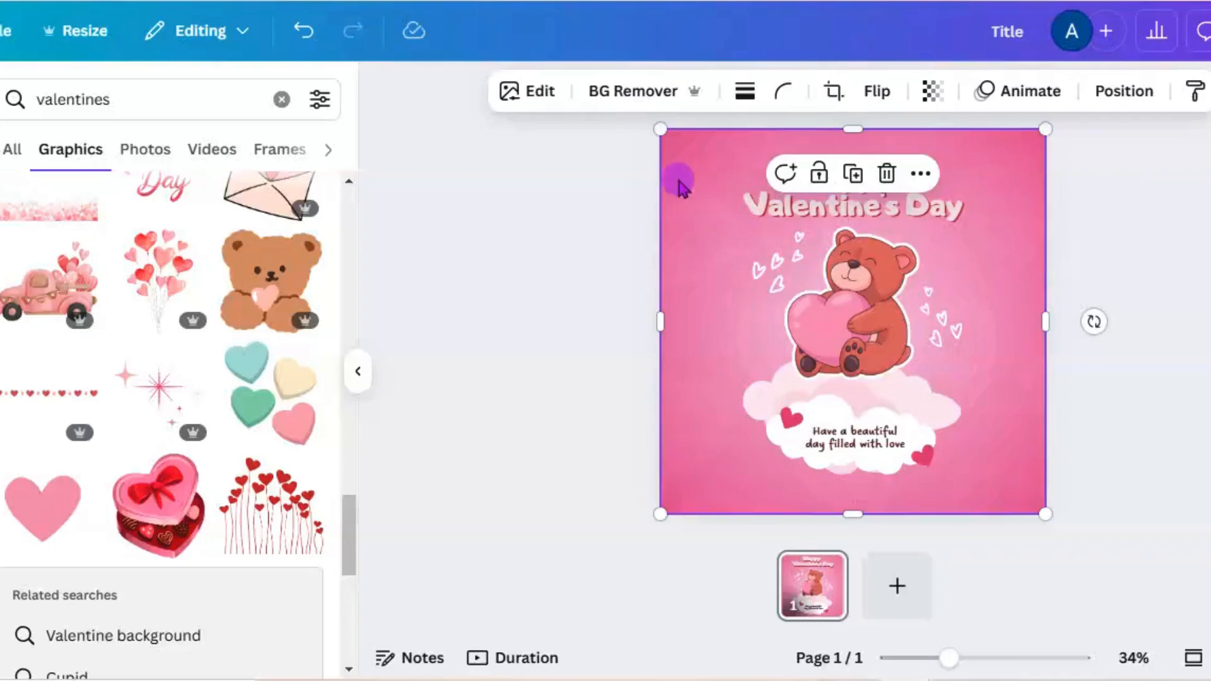
click(597, 171)
drag(596, 171, 775, 201)
drag(613, 142, 1021, 485)
click(782, 138)
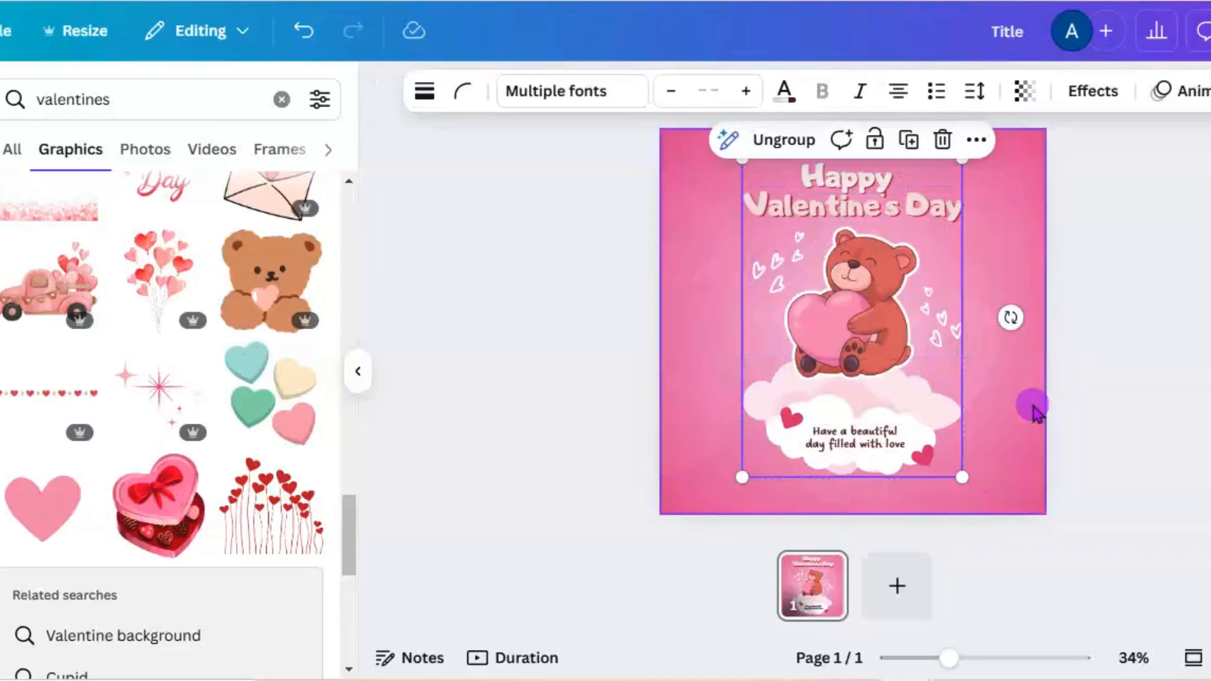
click(1034, 413)
click(1143, 409)
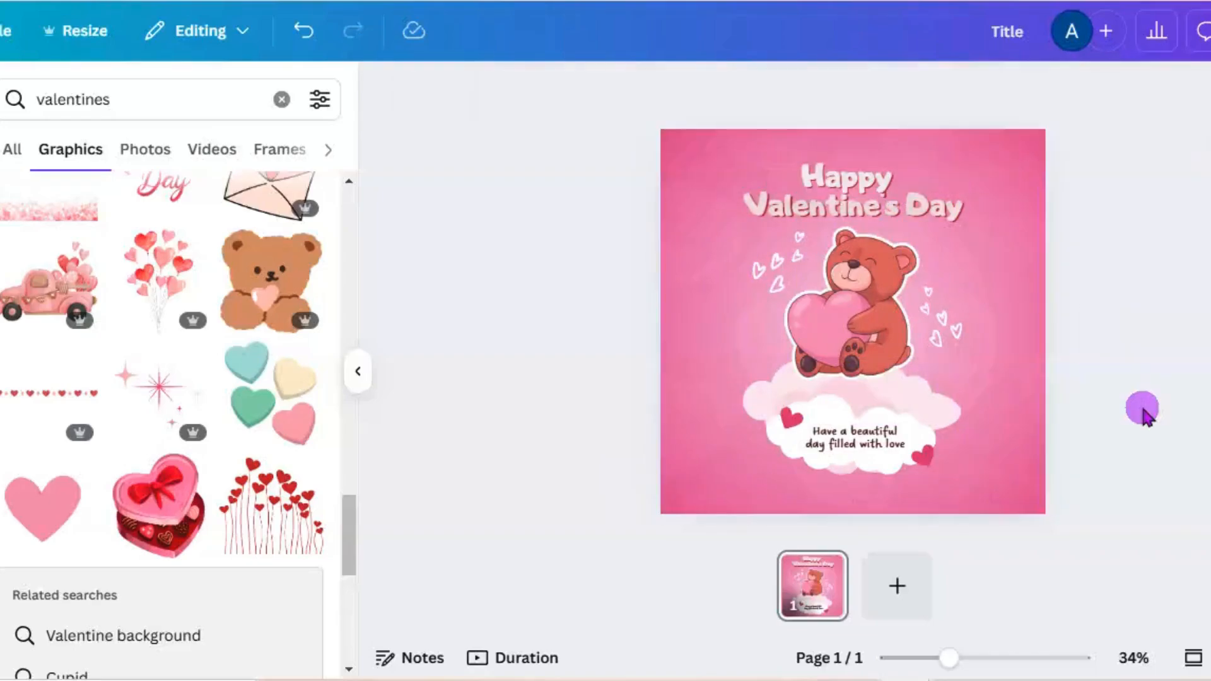
- Hide the side panel and enlarge the view to about 43% to inspect the finished graphic
click(357, 370)
mouse_move(946, 670)
mouse_down()
mouse_move(975, 667)
mouse_move(961, 667)
mouse_up()
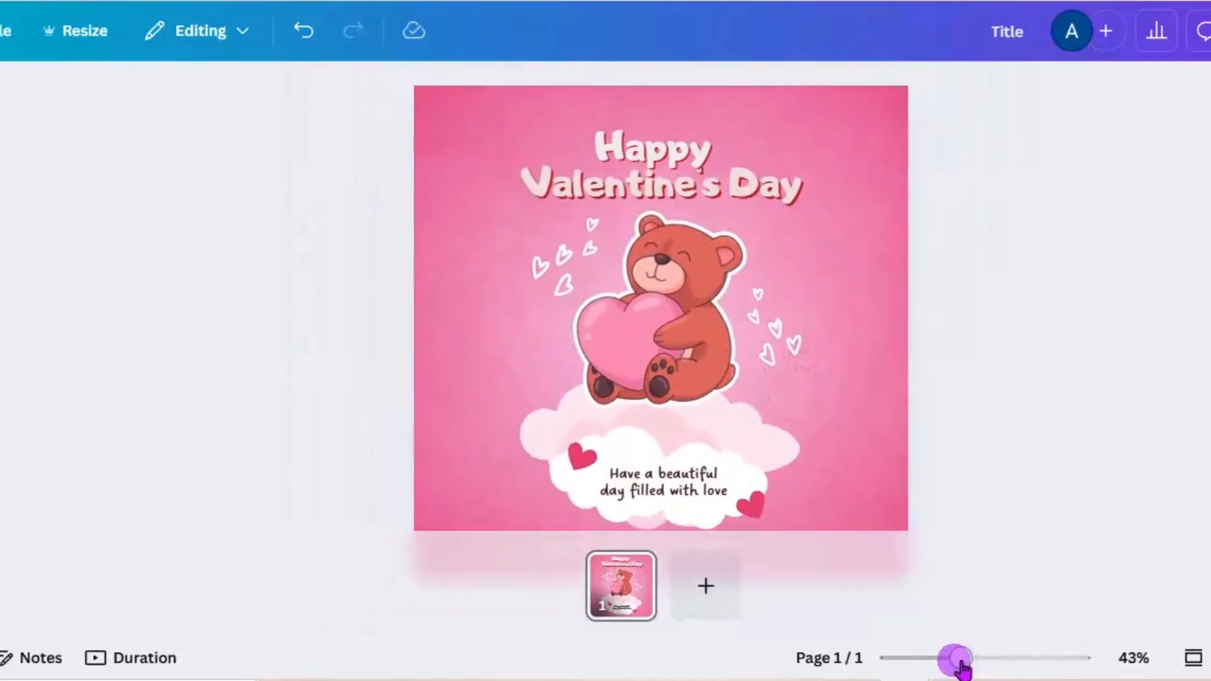